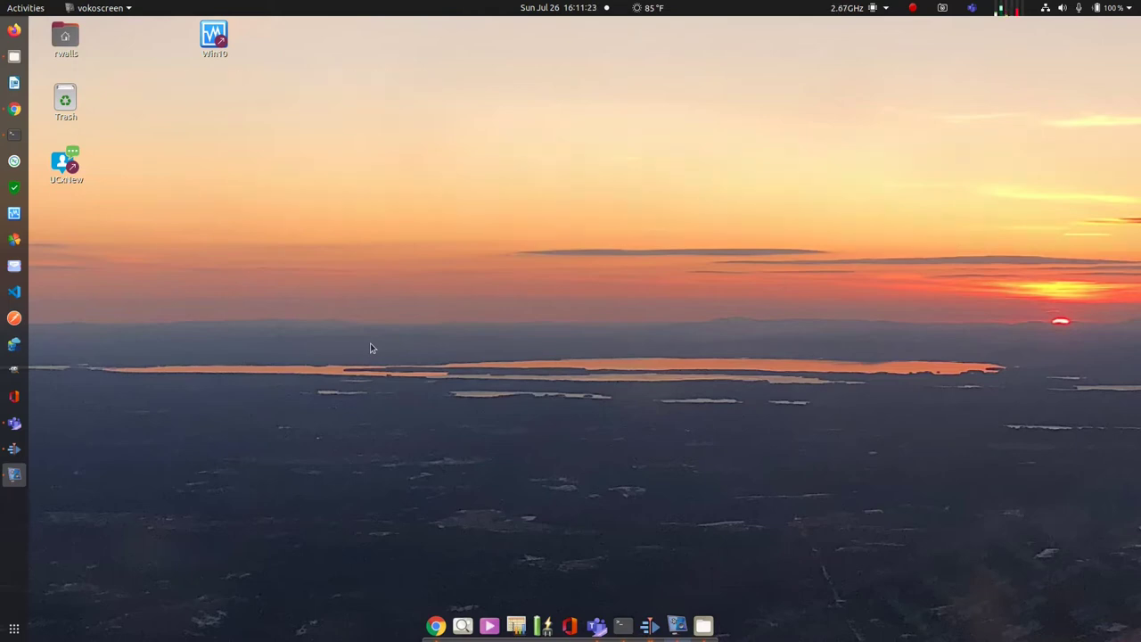
- Switch to Chrome and search Google for "kdenlive compile ubuntu"
key(alt+Tab)
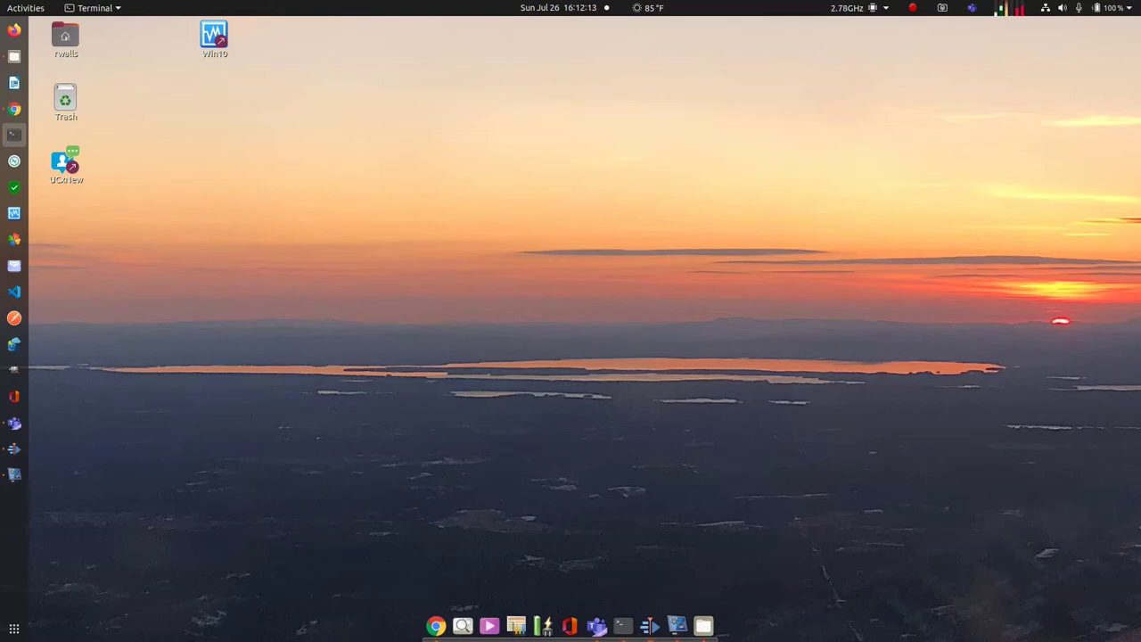
key(alt+Tab)
text(kden)
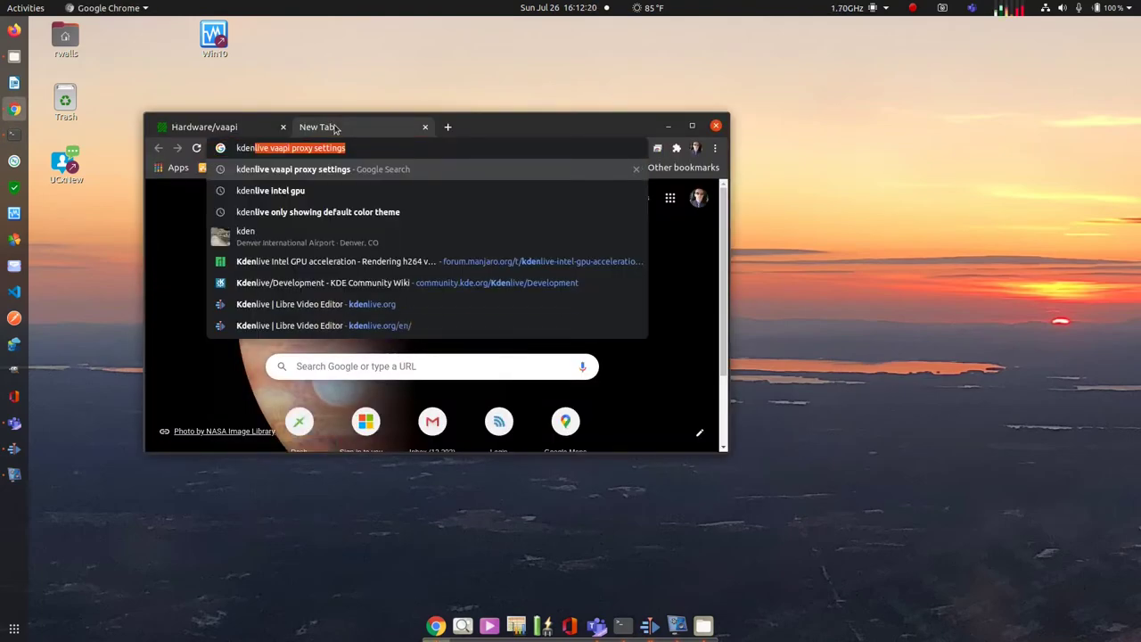
text(live )
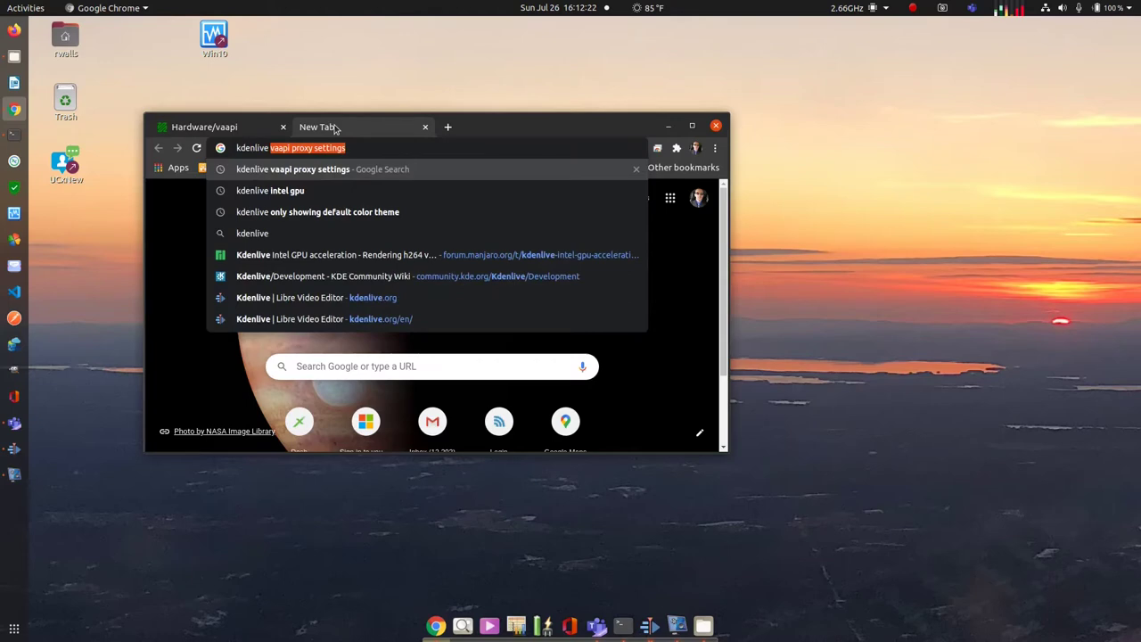
text(comp)
key(Down)
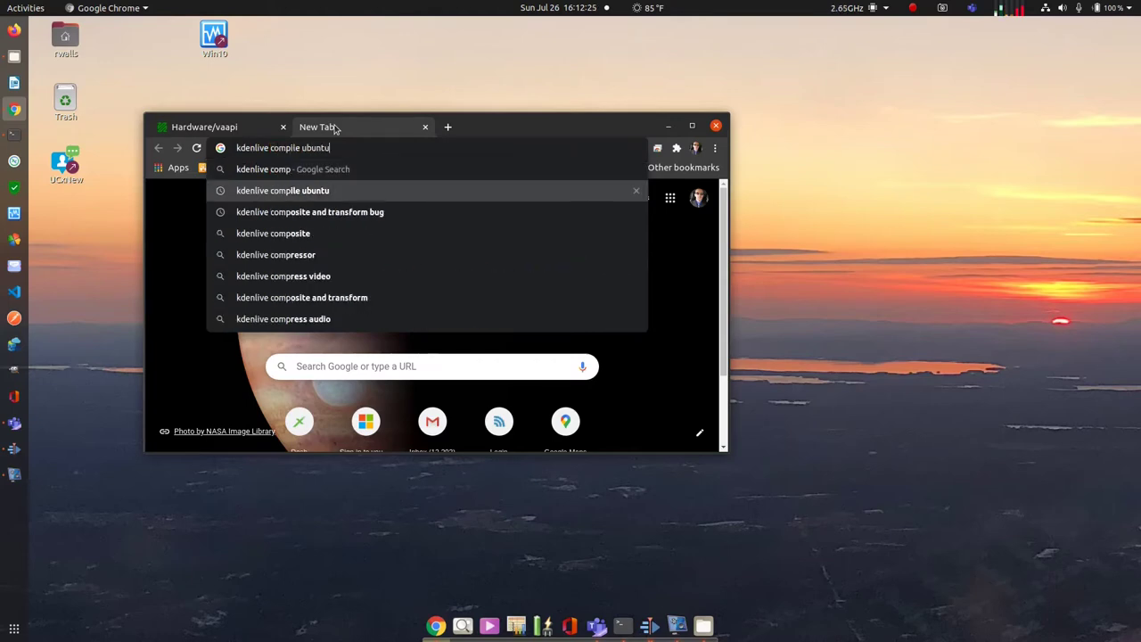
key(Return)
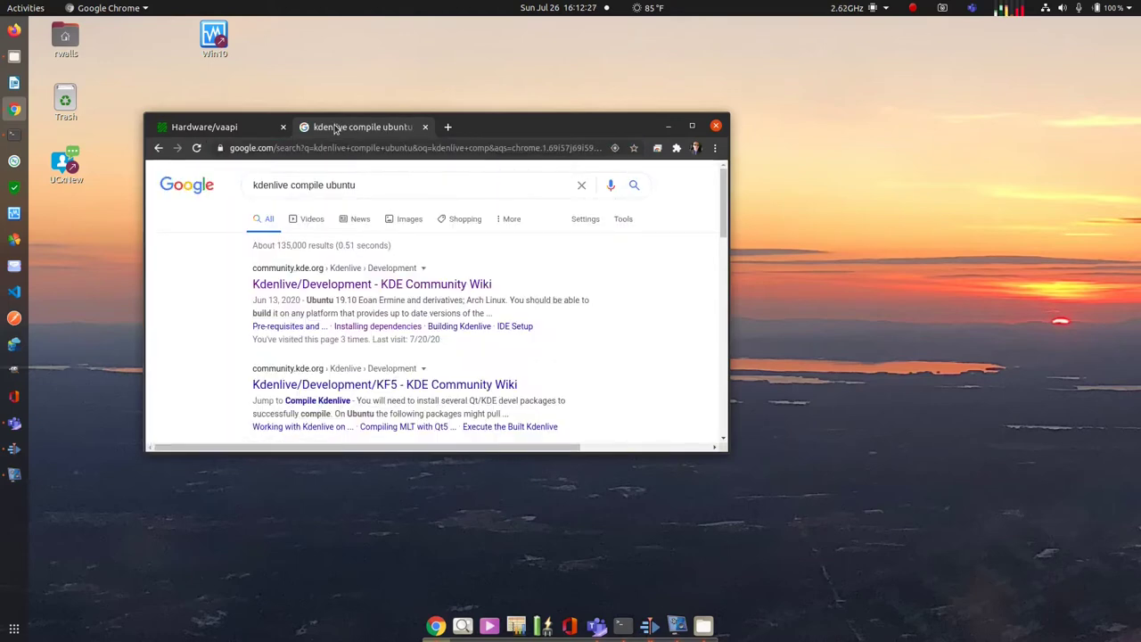
- Open the KDE Community Wiki's Kdenlive/Development page, enlarge the browser window and review the sections from prerequisites through building Kdenlive
click(371, 291)
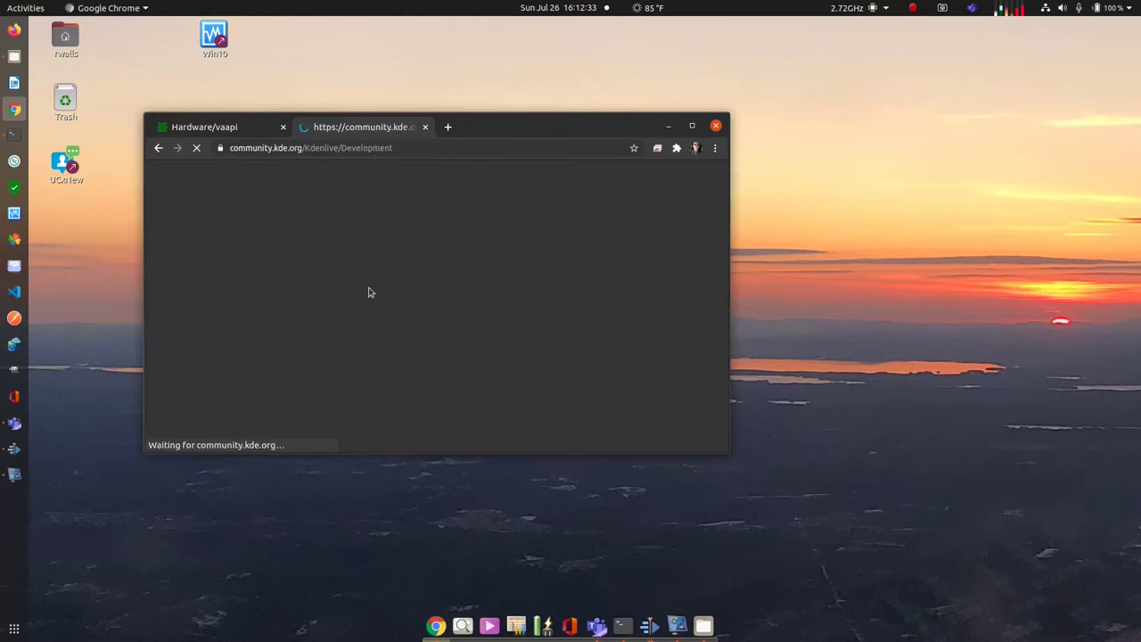
drag(724, 451, 951, 583)
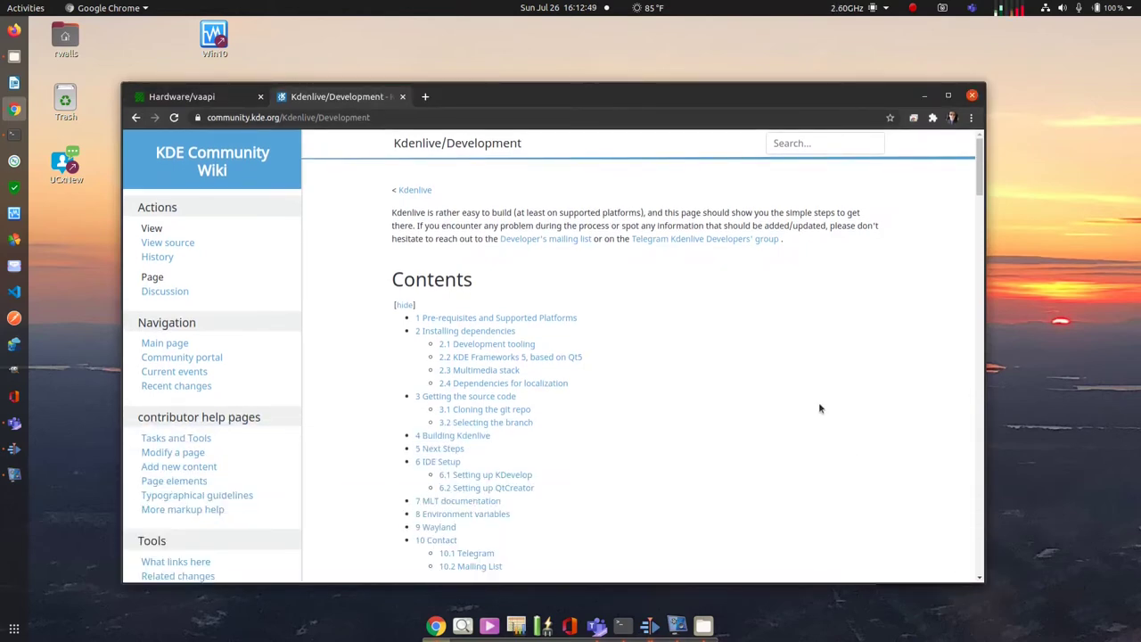
scroll(660, 343, down, 1)
scroll(658, 337, down, 2)
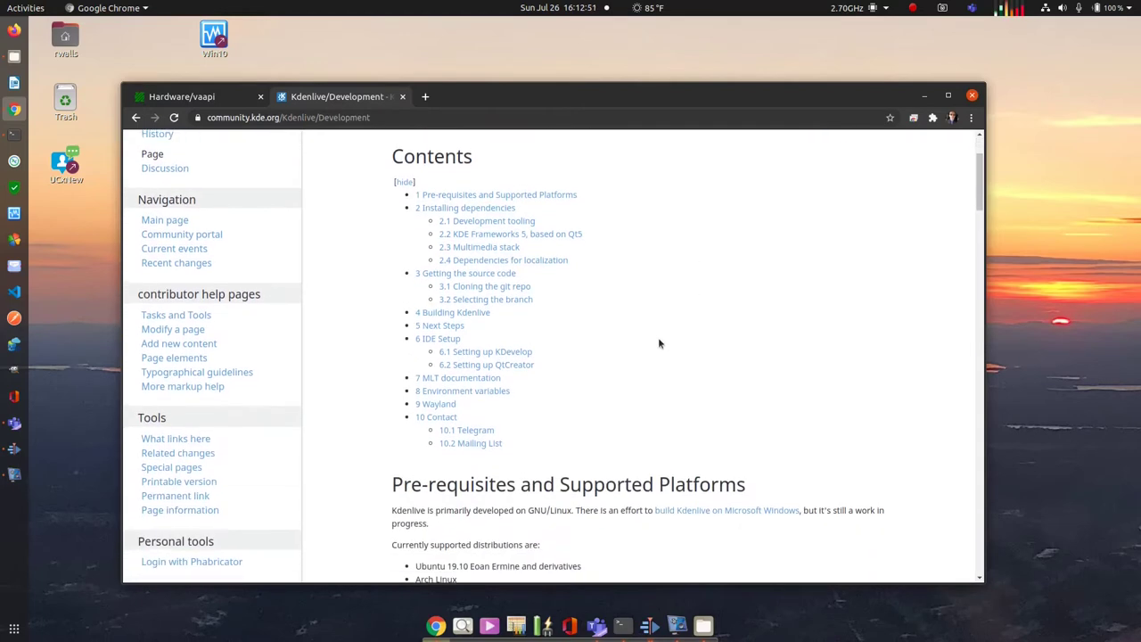
scroll(881, 306, down, 3)
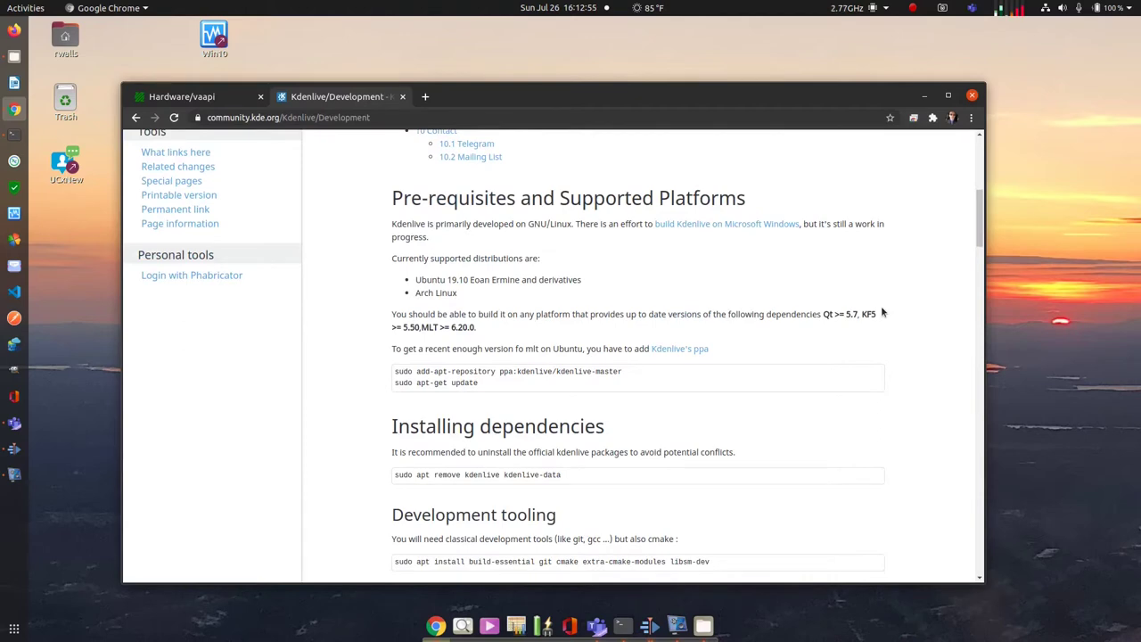
scroll(810, 390, down, 10)
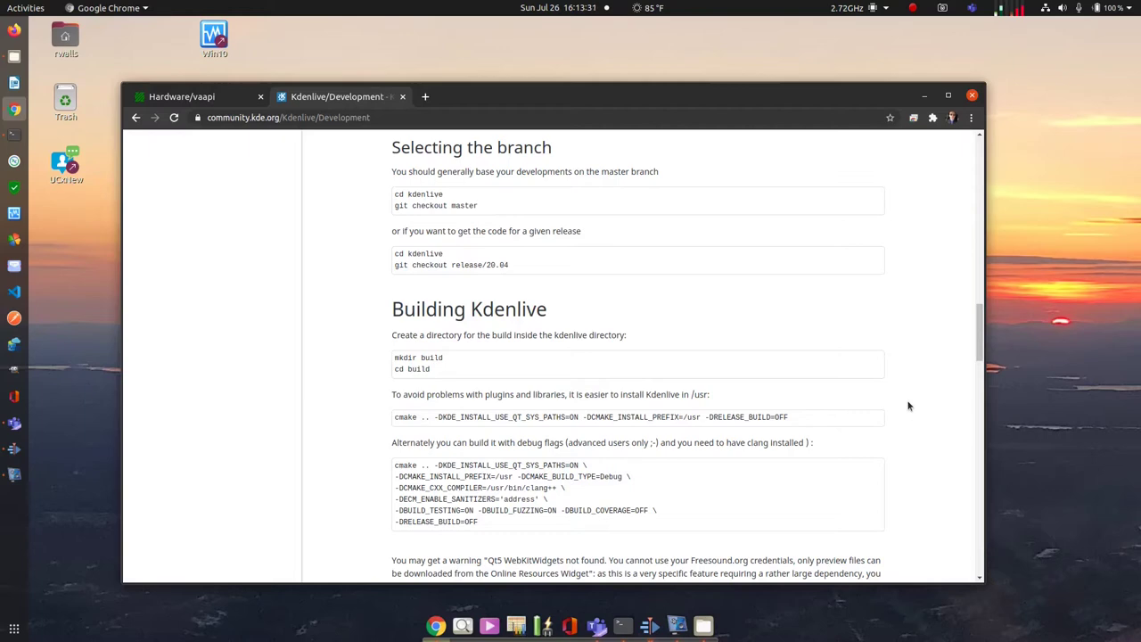
scroll(919, 385, down, 5)
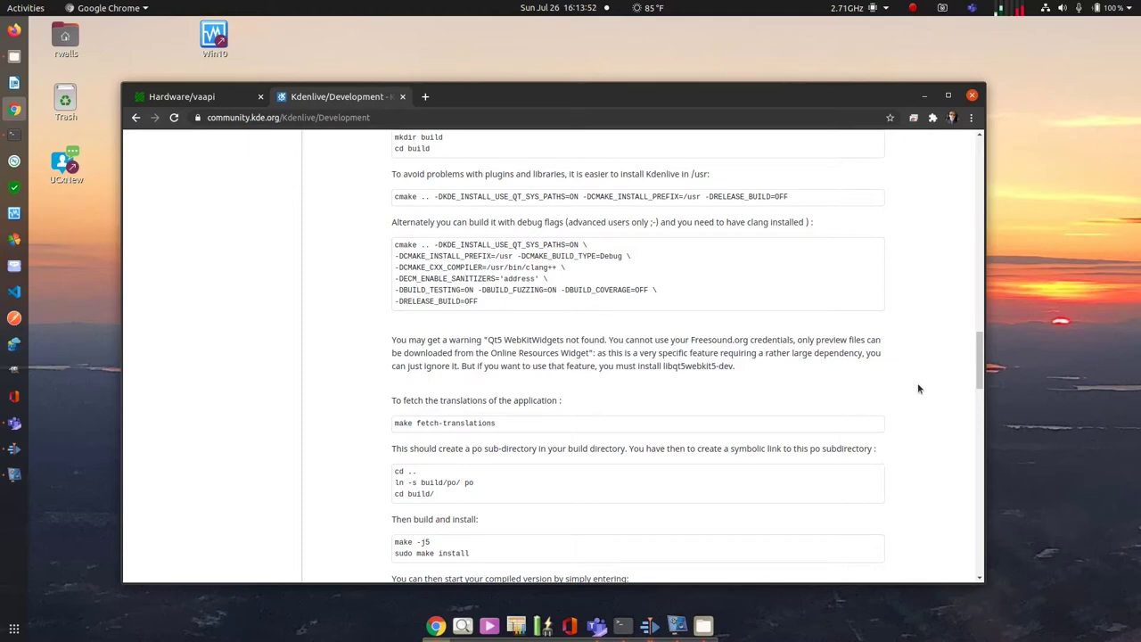
- Switch to Kdenlive and look through its available color themes, without changing the theme, and minimize it again
click(925, 95)
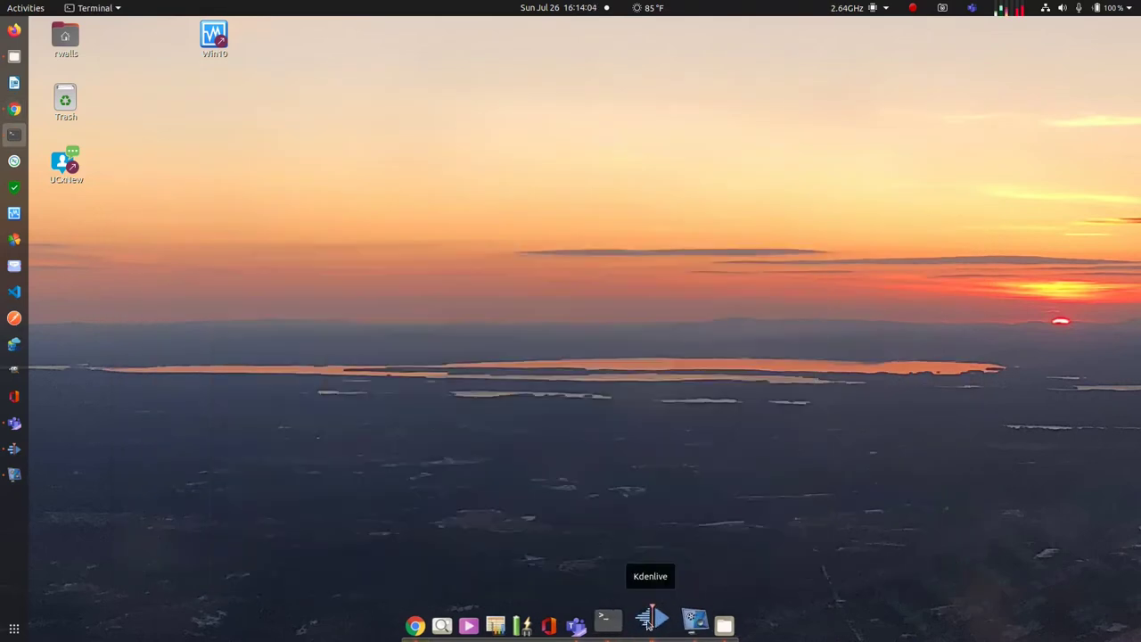
click(651, 617)
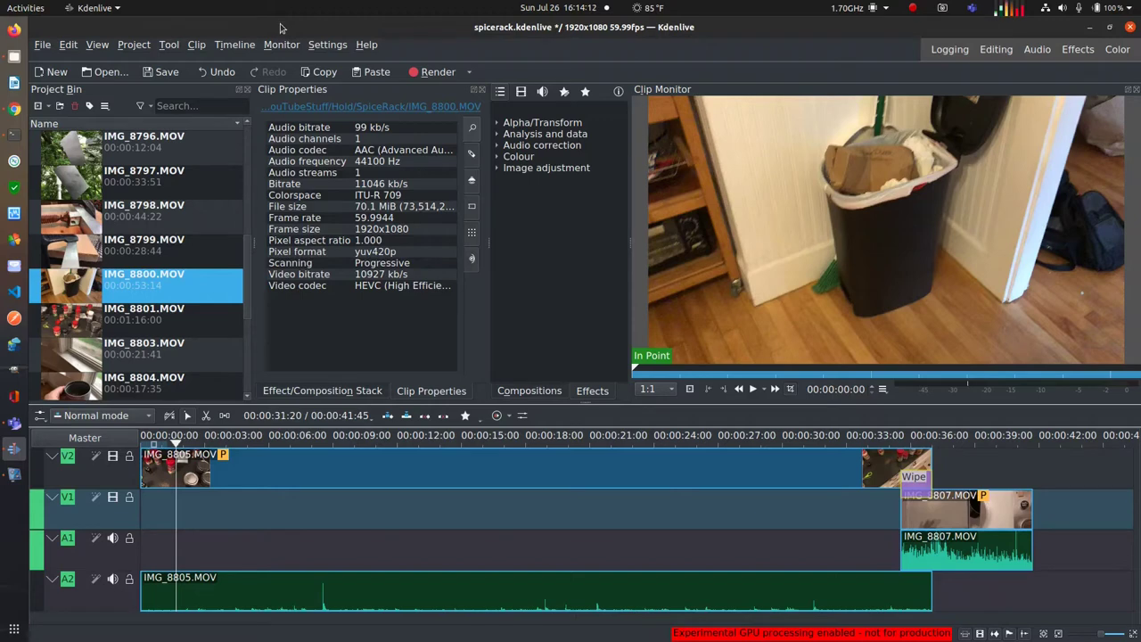
click(319, 48)
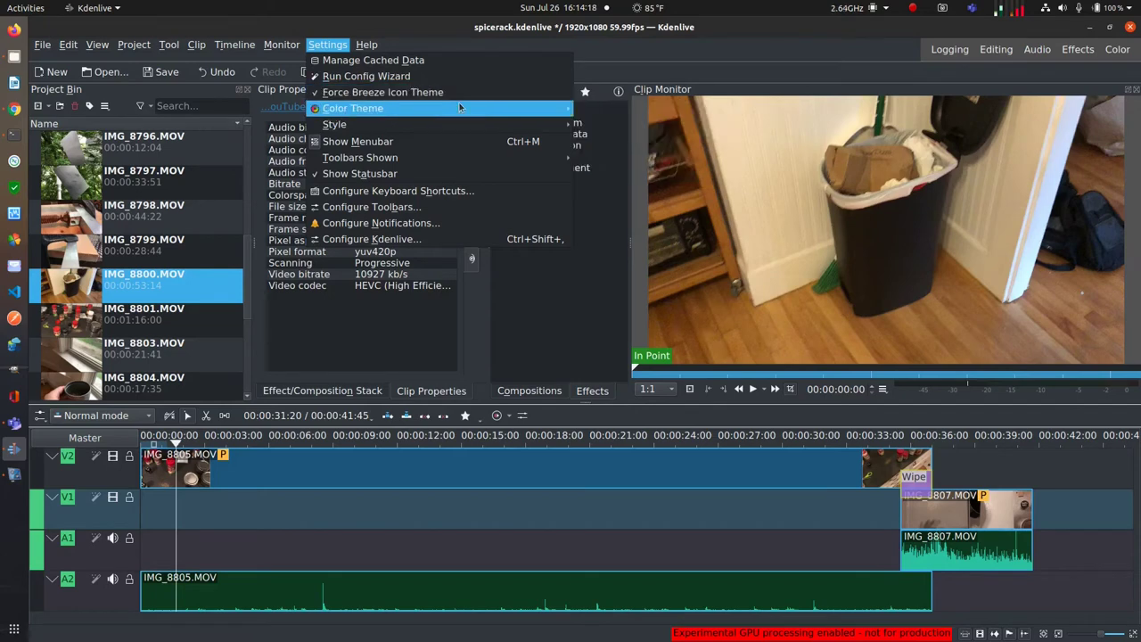
mouse_move(461, 107)
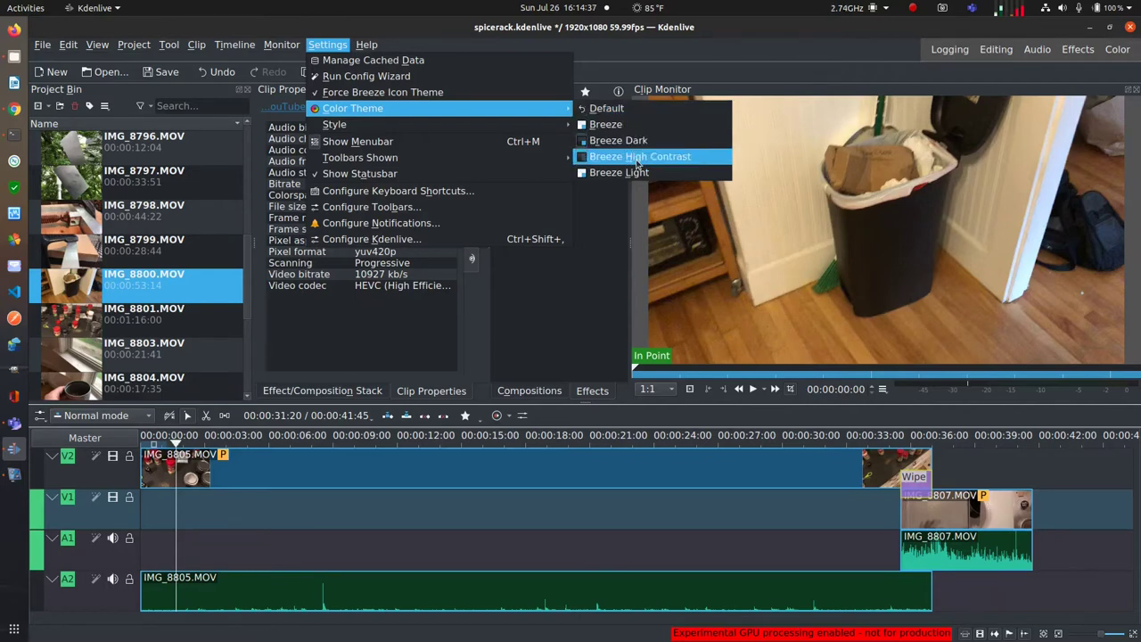
click(1070, 34)
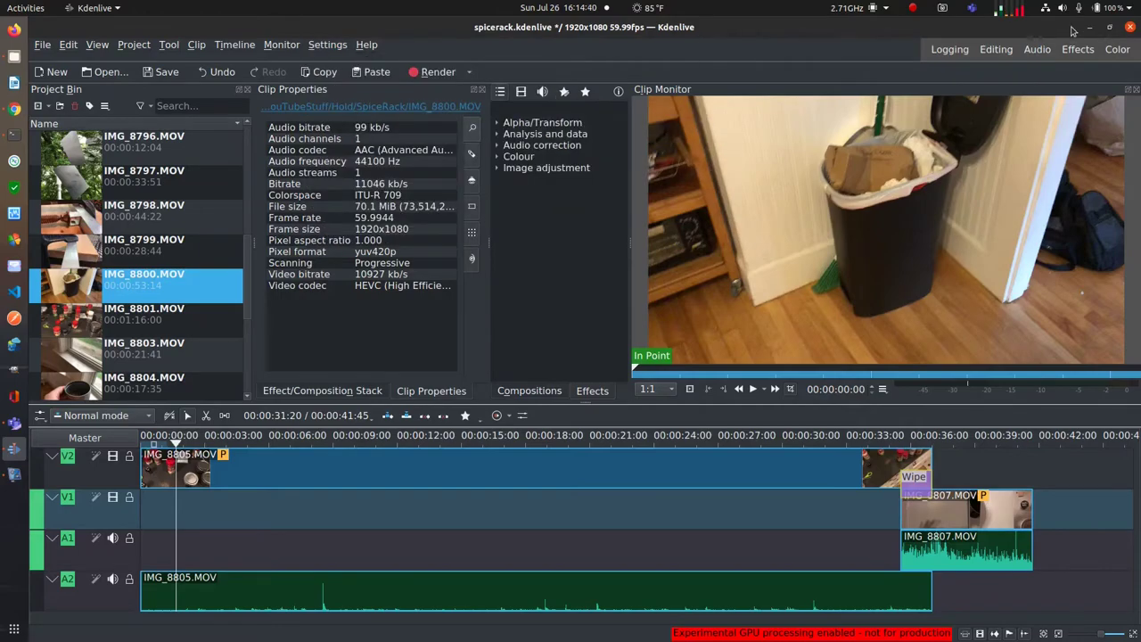
click(1090, 28)
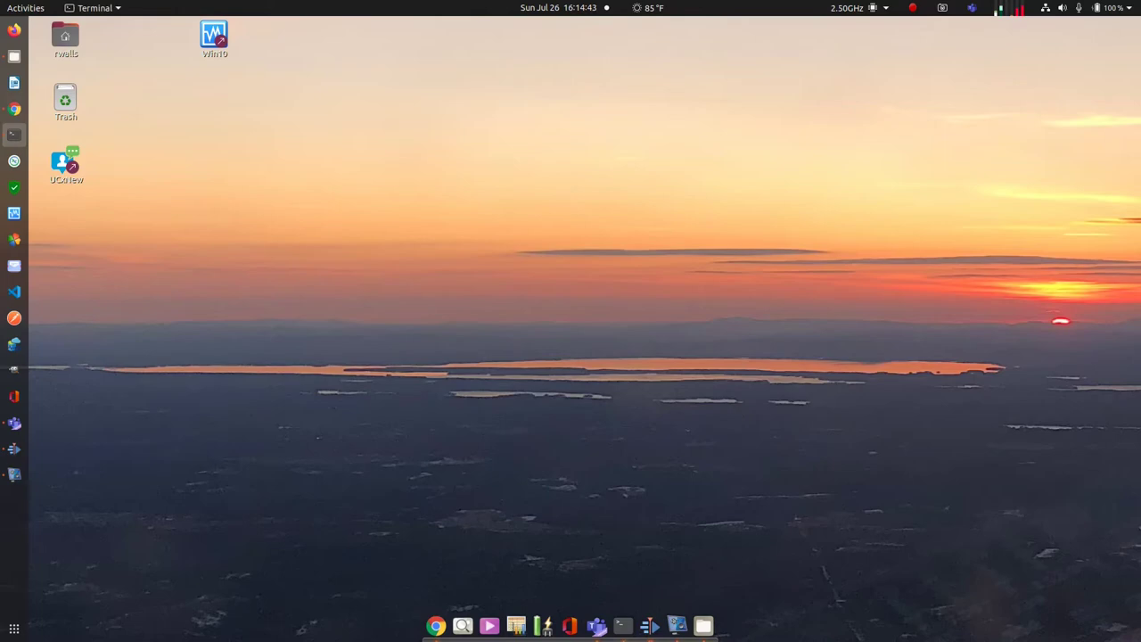
- Open a terminal, run sudo apt list breeze* with the sudo password, and highlight the breeze package line
key(ctrl+alt+t)
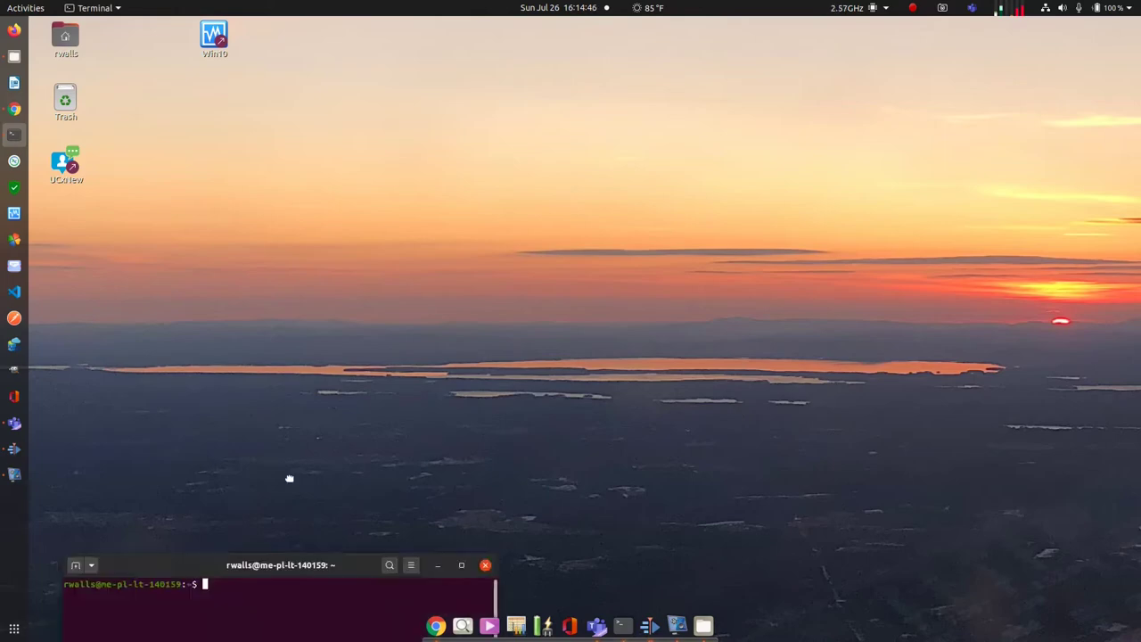
drag(390, 154, 408, 127)
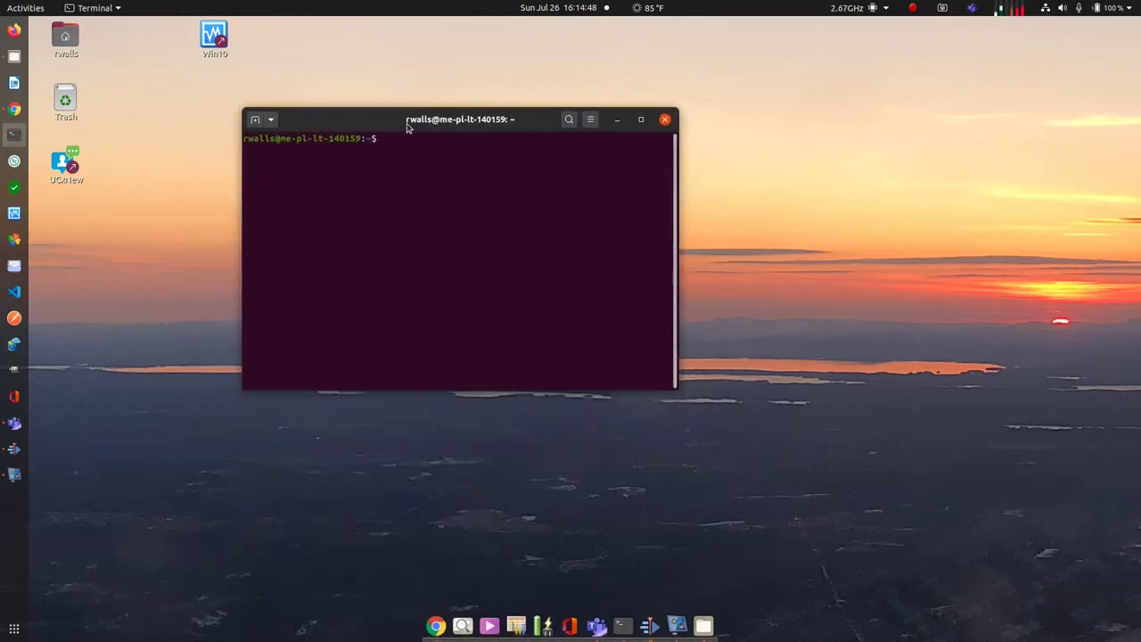
text(sudo apt in)
key(BackSpace)
key(BackSpace)
text(list breeze*)
key(Return)
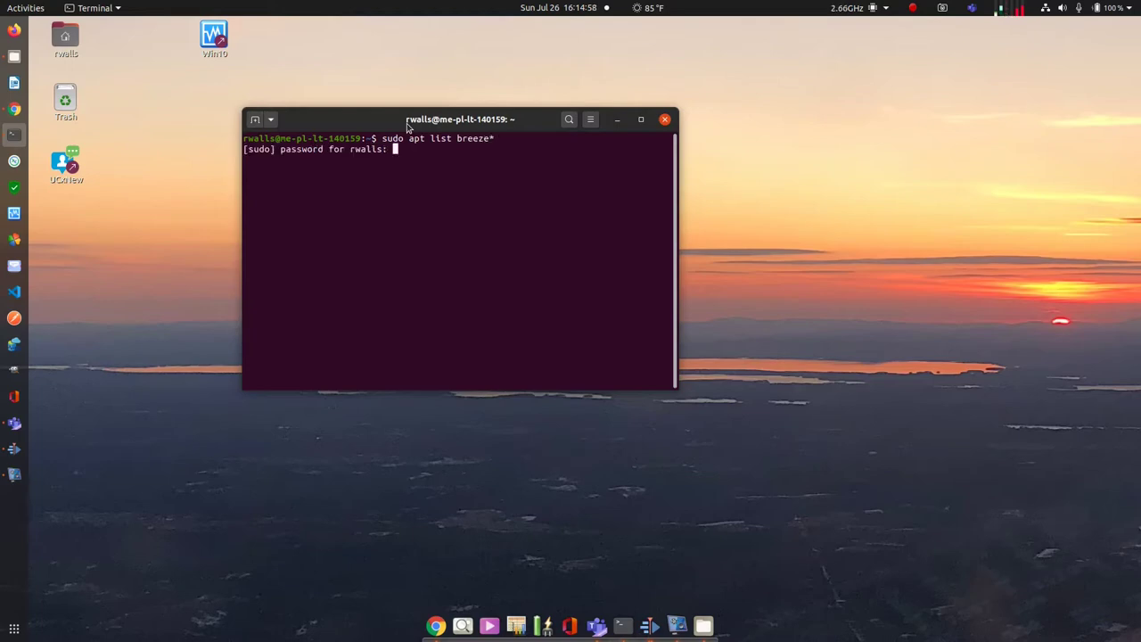
key(Return)
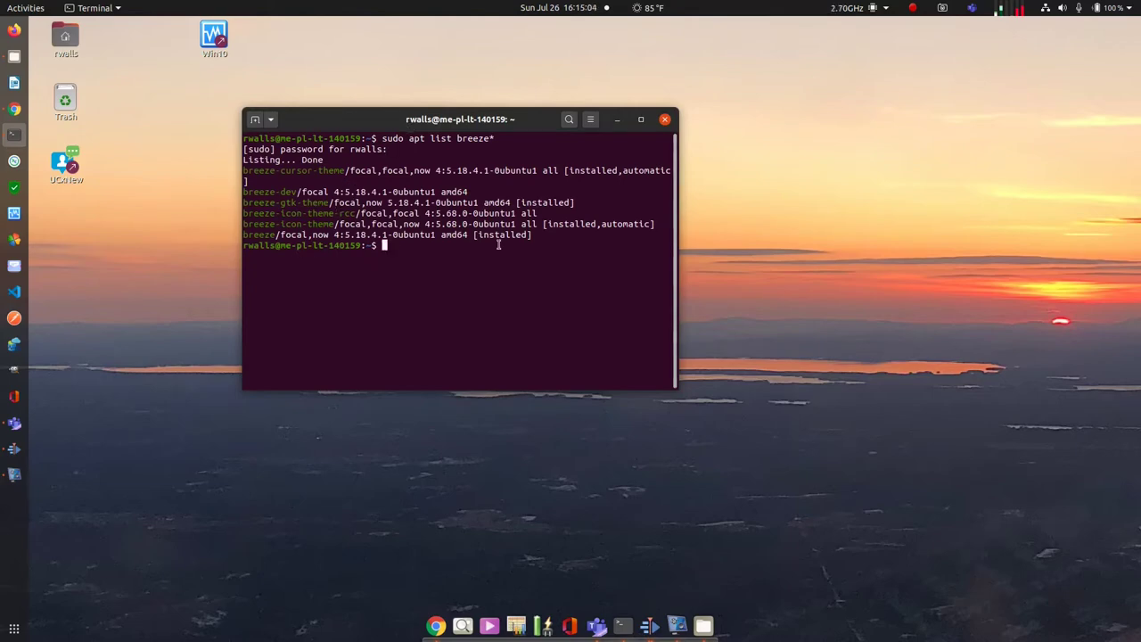
drag(537, 234, 245, 231)
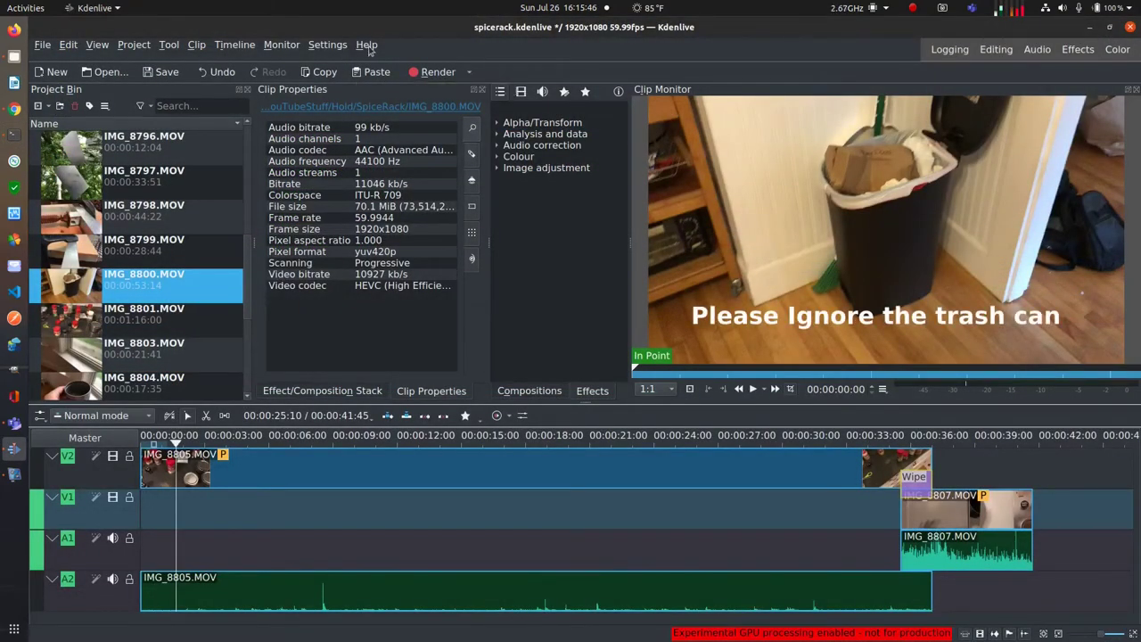
- Minimize Kdenlive, return to the terminal and list the i965 packages with sudo apt list i965*
click(1090, 29)
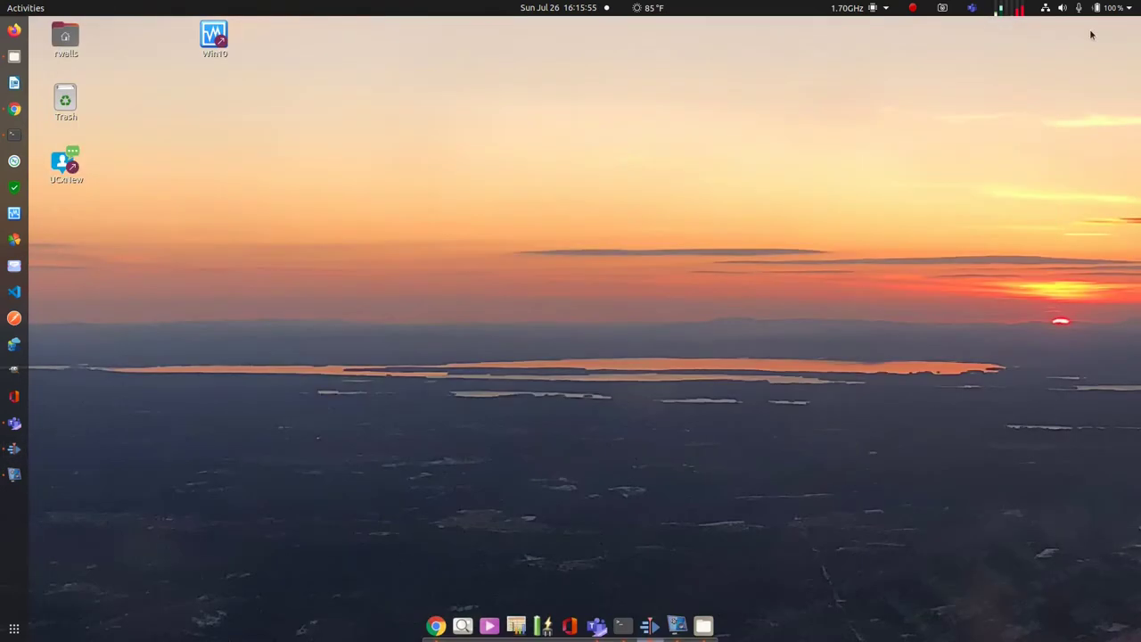
click(619, 625)
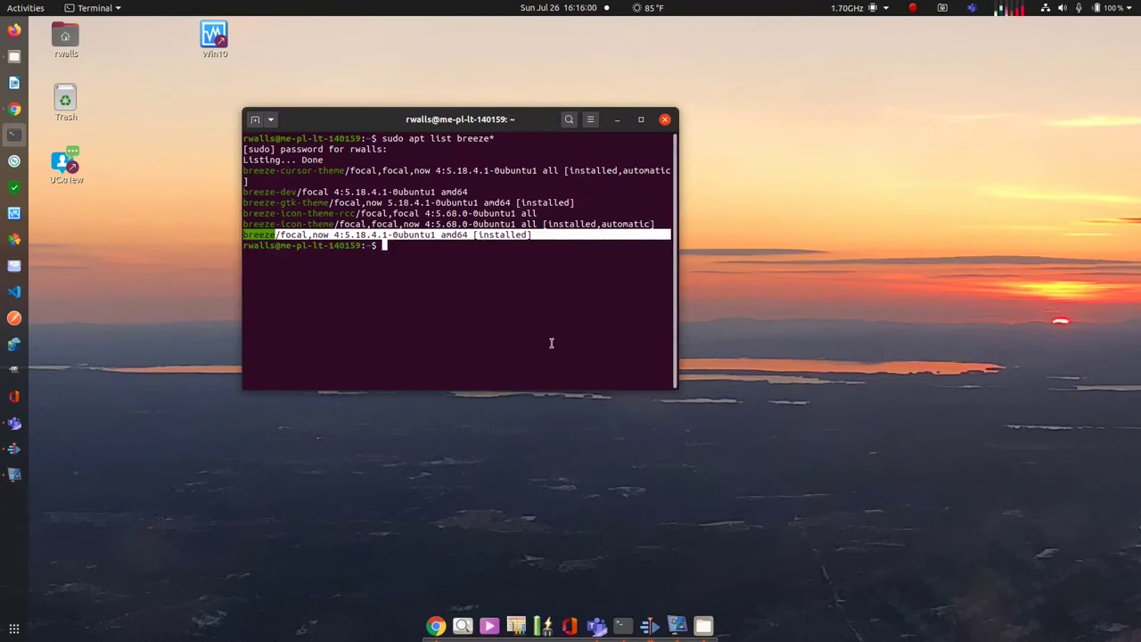
key(Up)
key(BackSpace)
key(BackSpace)
key(BackSpace)
key(BackSpace)
key(BackSpace)
key(BackSpace)
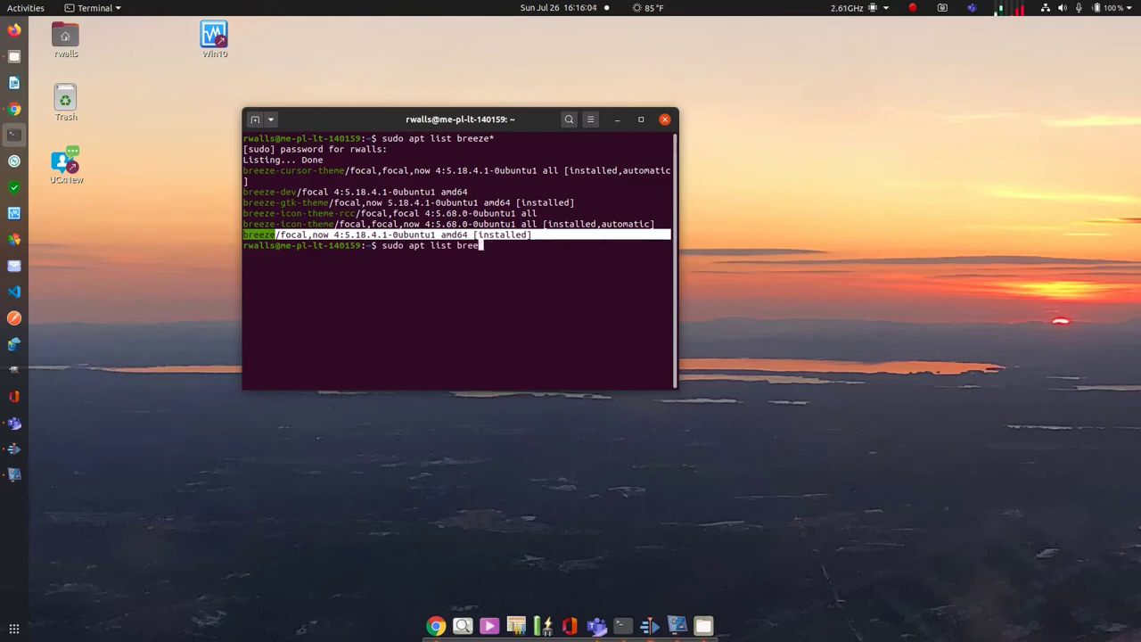
key(BackSpace)
text(i965*)
key(Return)
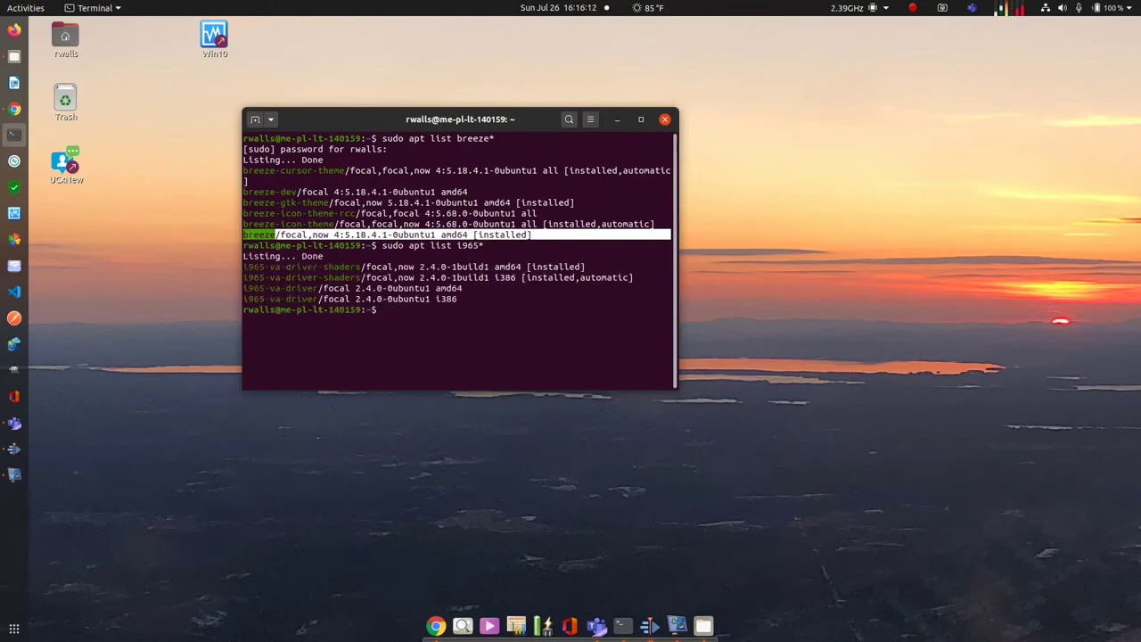
- List the Intel packages with sudo apt list intel*
key(Up)
key(BackSpace)
key(BackSpace)
key(BackSpace)
key(BackSpace)
text(ne)
text(el*)
key(Return)
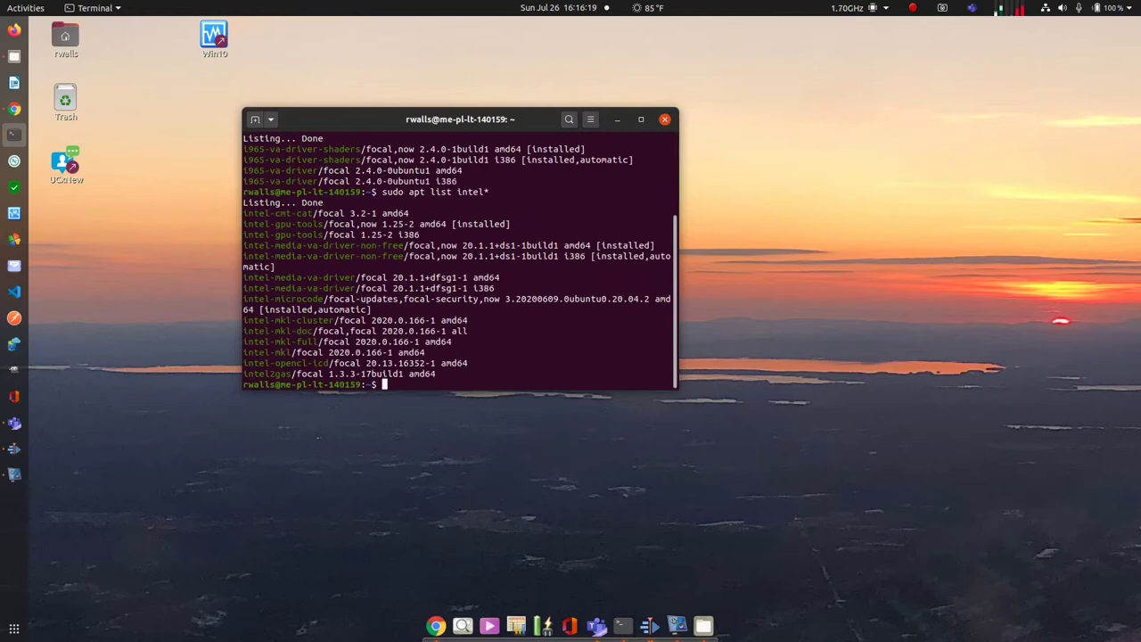
- Make the terminal tall enough for all listings and highlight the i965-va-driver-shaders name parts and the i965-va-driver amd64 line
drag(550, 351, 552, 280)
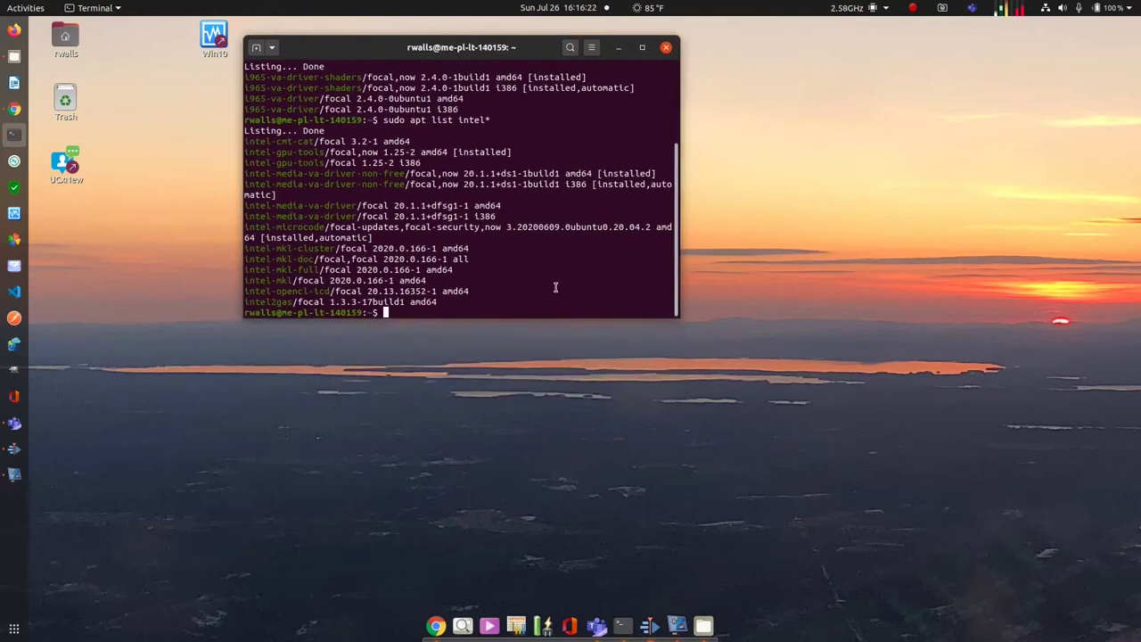
drag(664, 325, 663, 504)
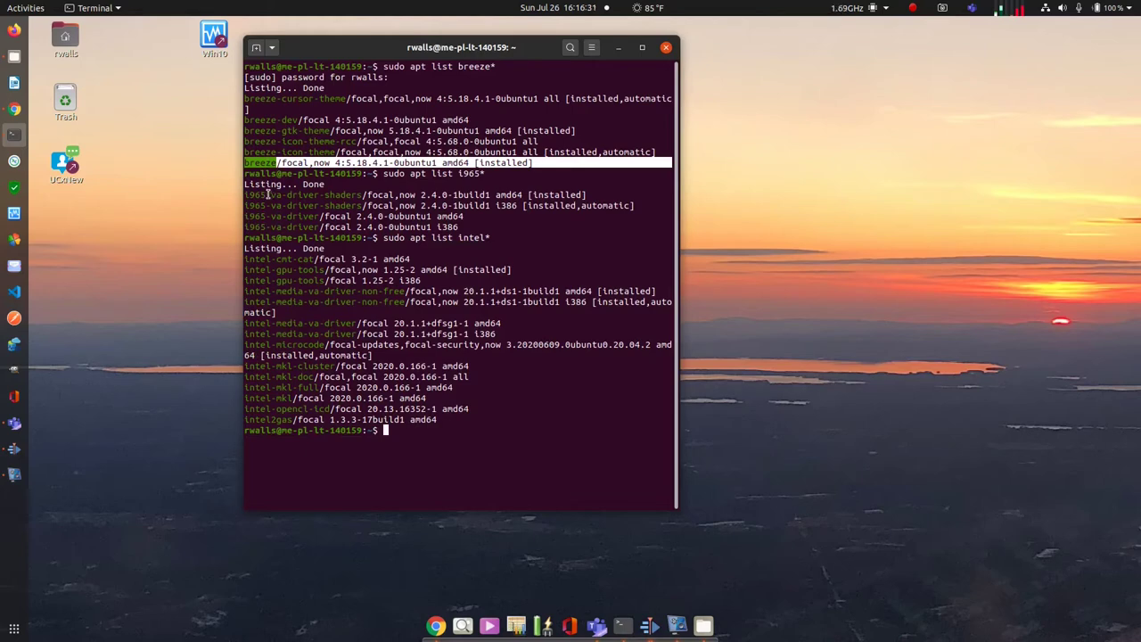
drag(266, 195, 246, 194)
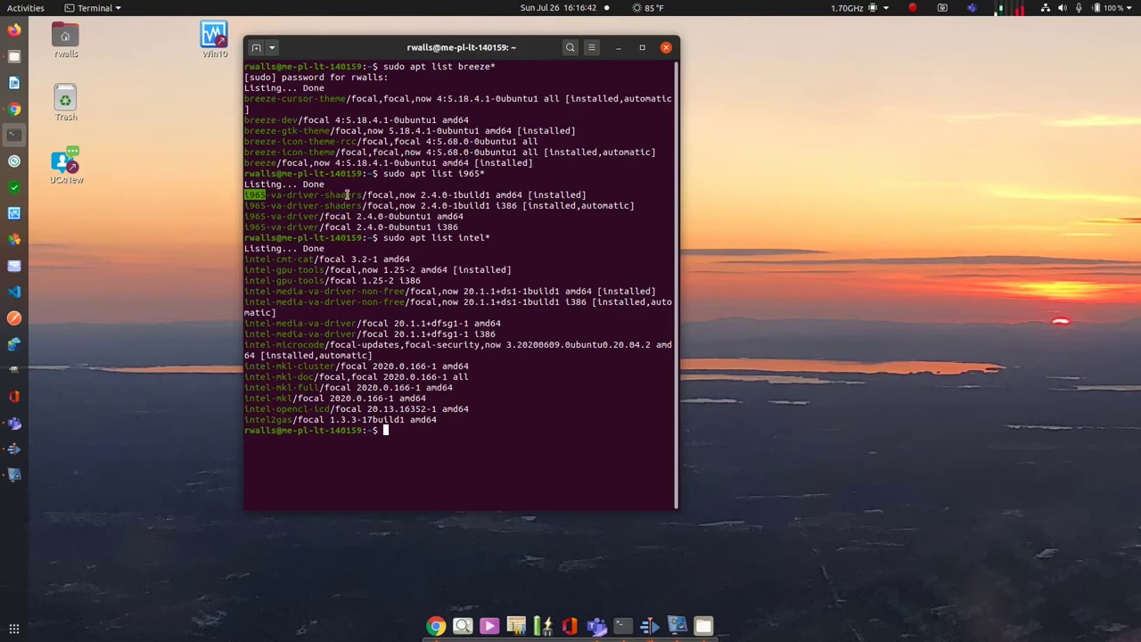
drag(362, 194, 323, 190)
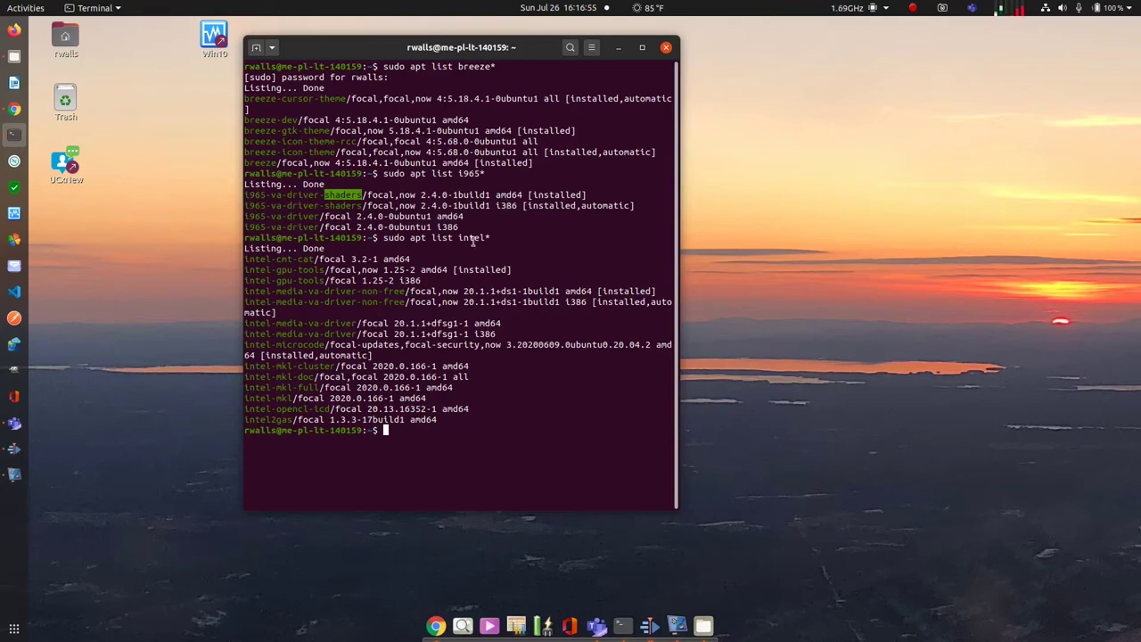
drag(465, 220, 244, 218)
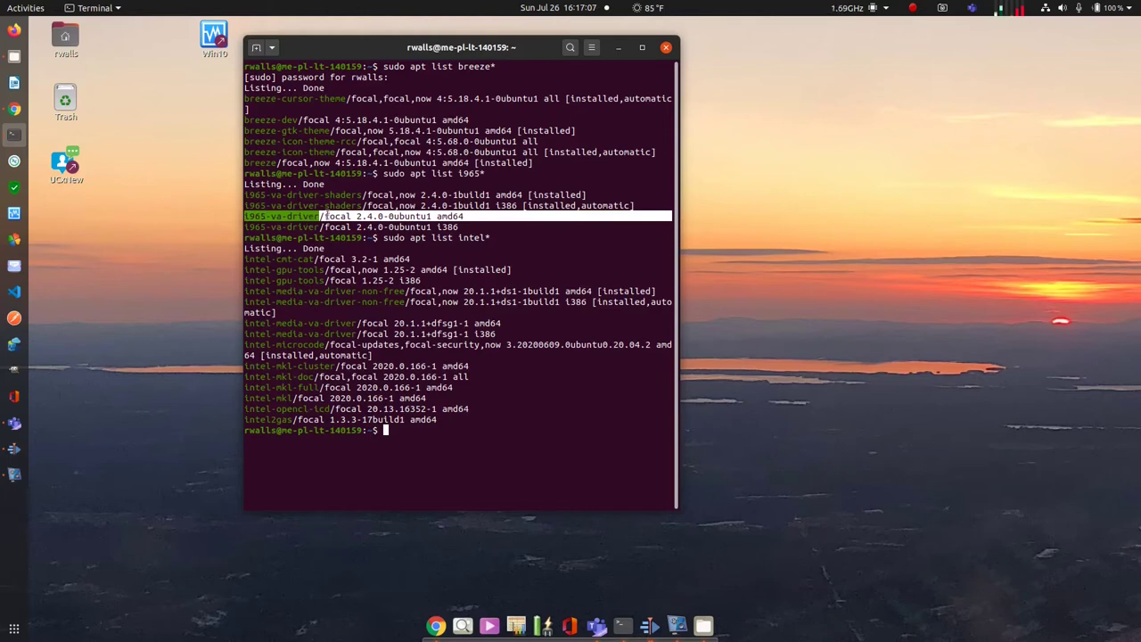
- Enter sudo apt install i965-va-driver-shaders at the prompt without running it, and highlight the intel-media-va-driver package name
text(sudo apt install i965-va-driver-shaders)
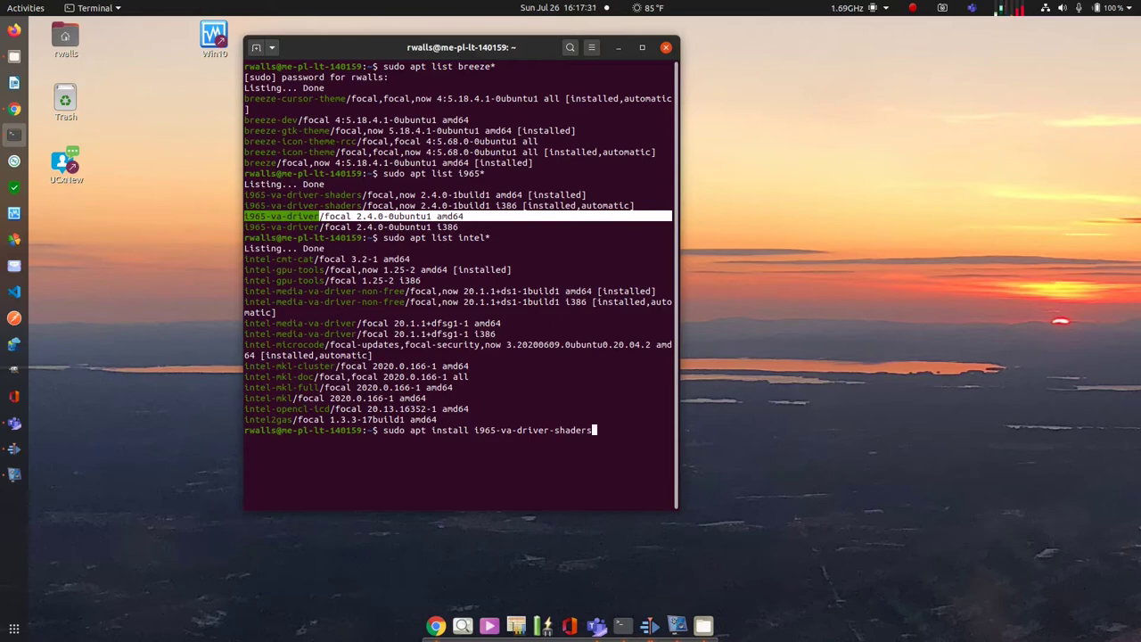
click(505, 247)
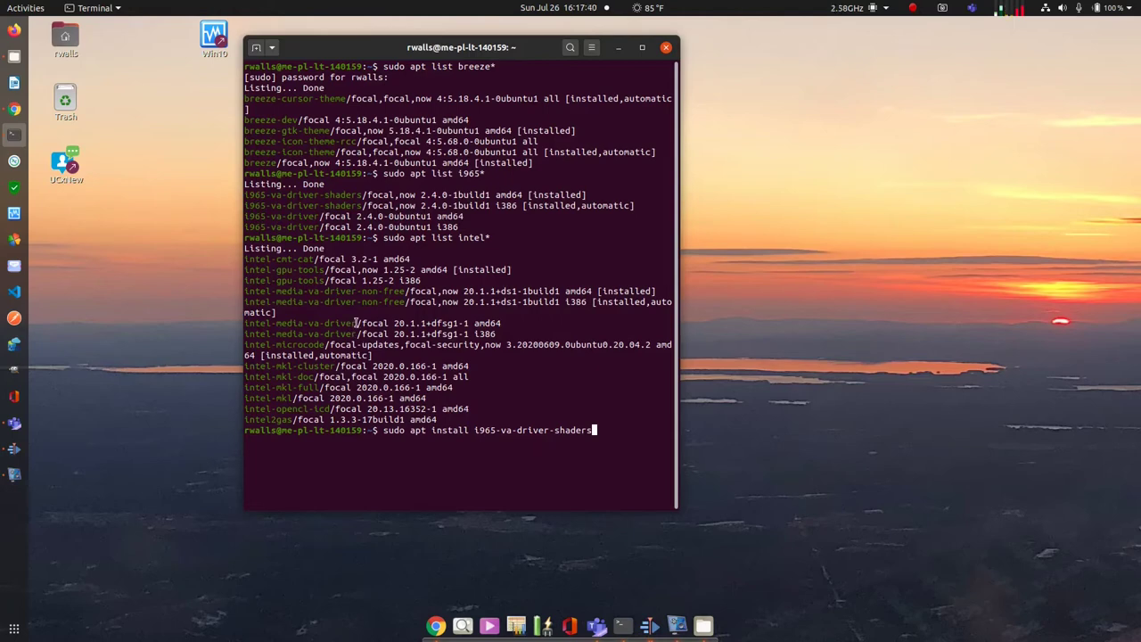
drag(357, 322, 241, 322)
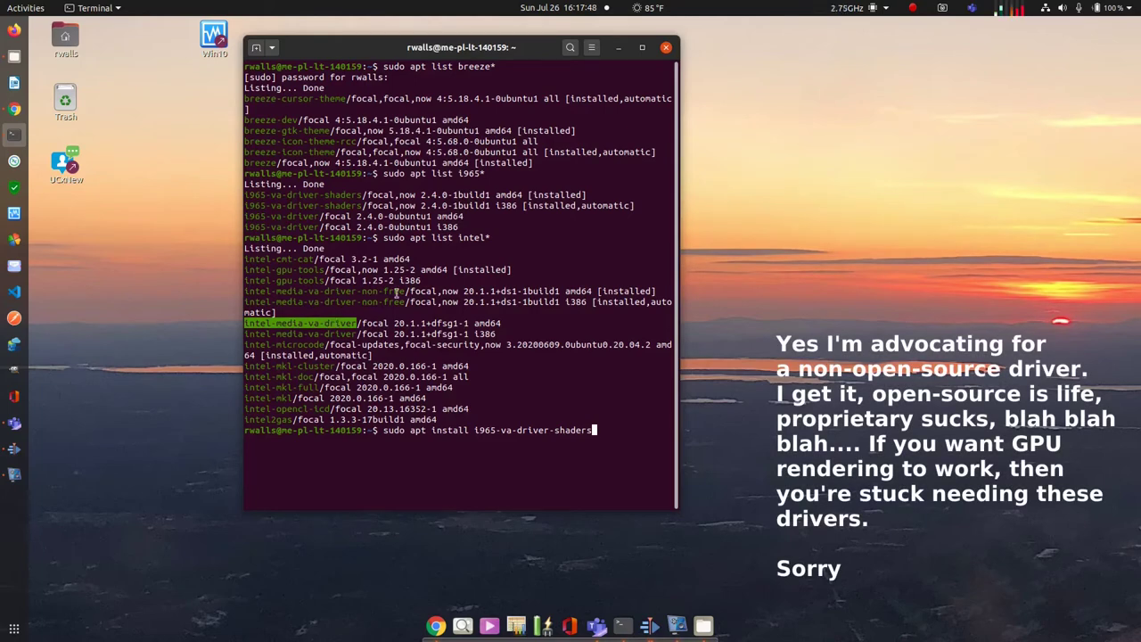
- Highlight the intel-media-va-driver-non-free and intel-gpu-tools package names in the Intel listing
drag(406, 291, 247, 294)
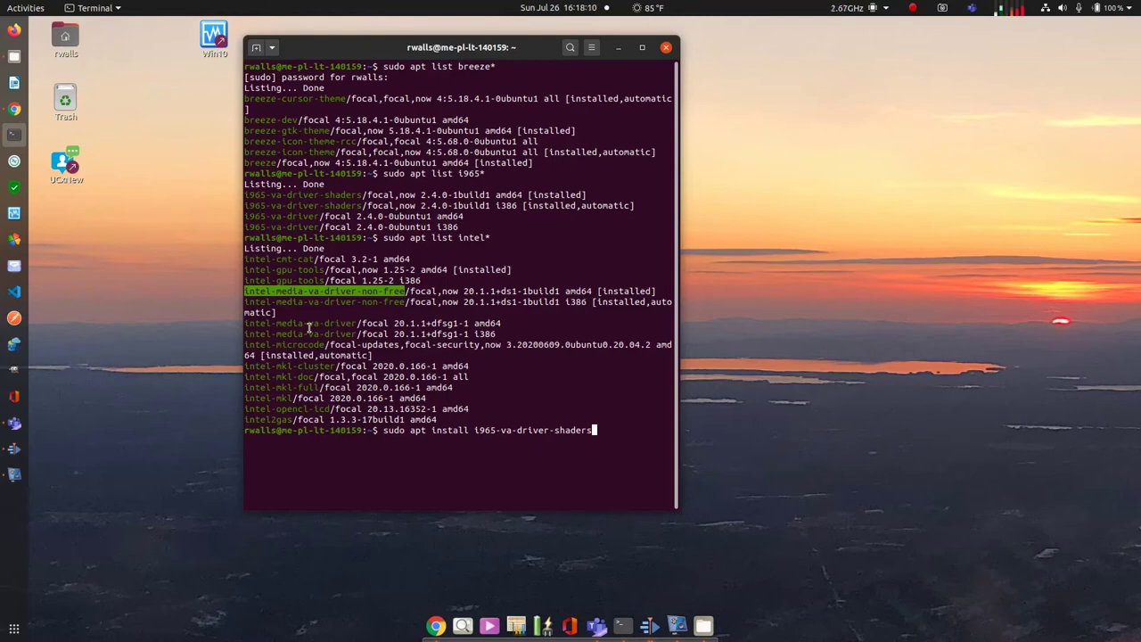
click(328, 271)
drag(328, 271, 244, 270)
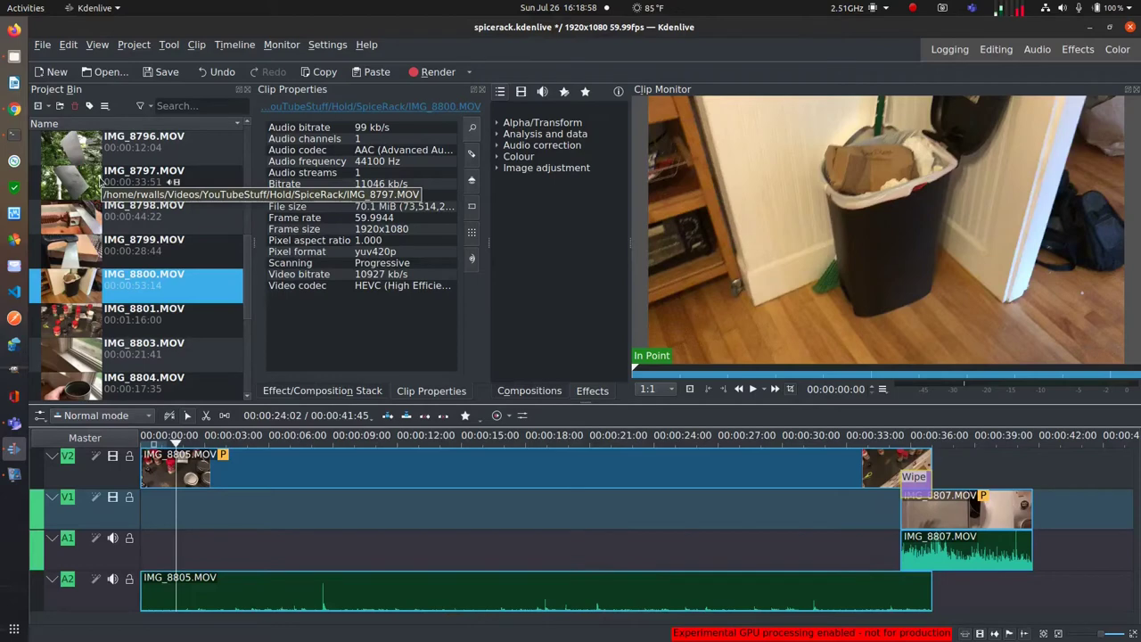
- Open the proxy clip settings in the Kdenlive configuration and choose x264-vaapi-NoHWDecode as the encoding profile
click(328, 47)
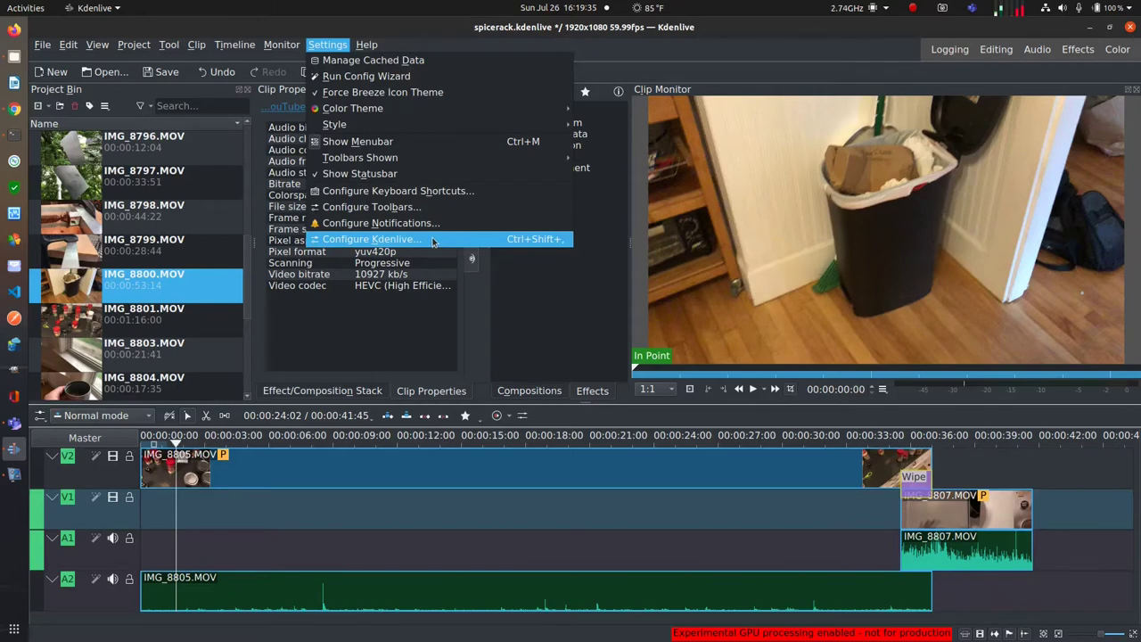
click(433, 243)
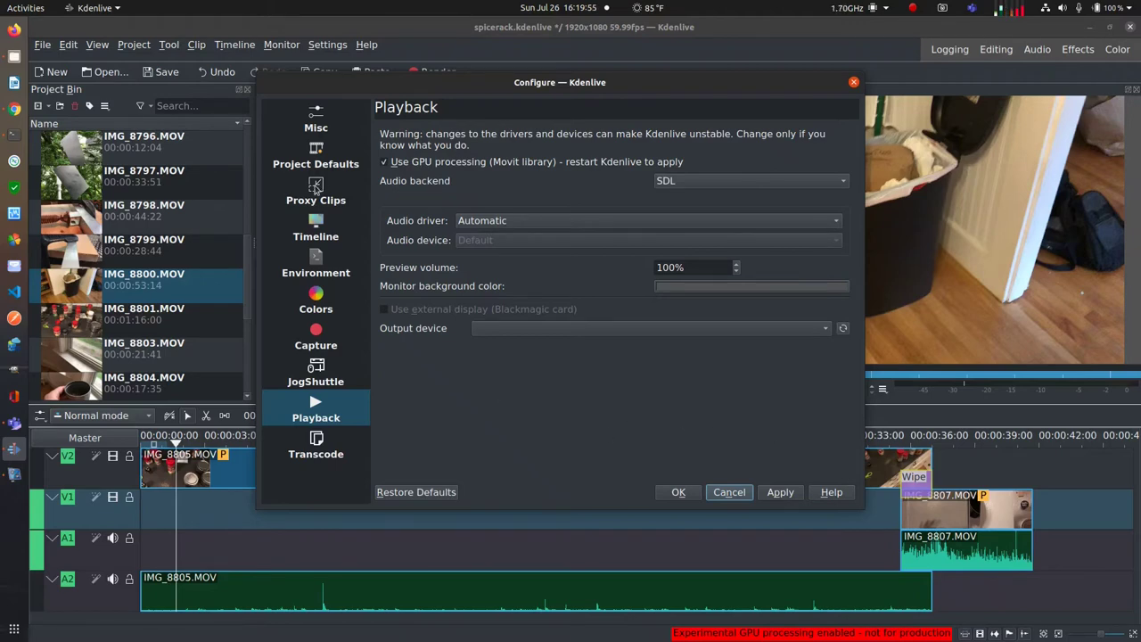
click(314, 189)
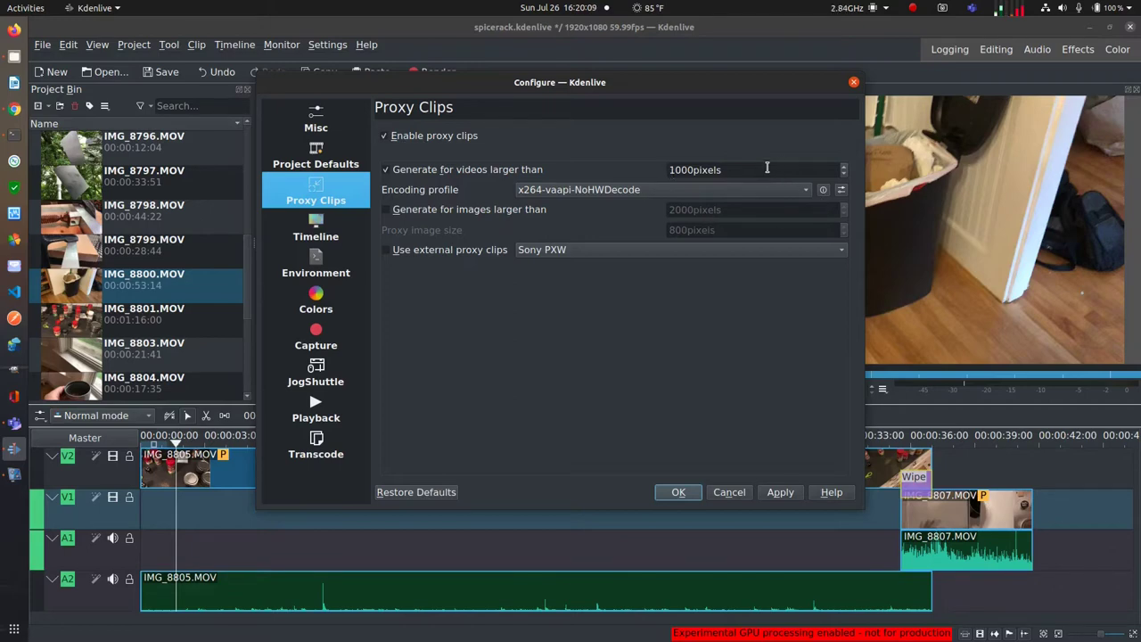
click(807, 189)
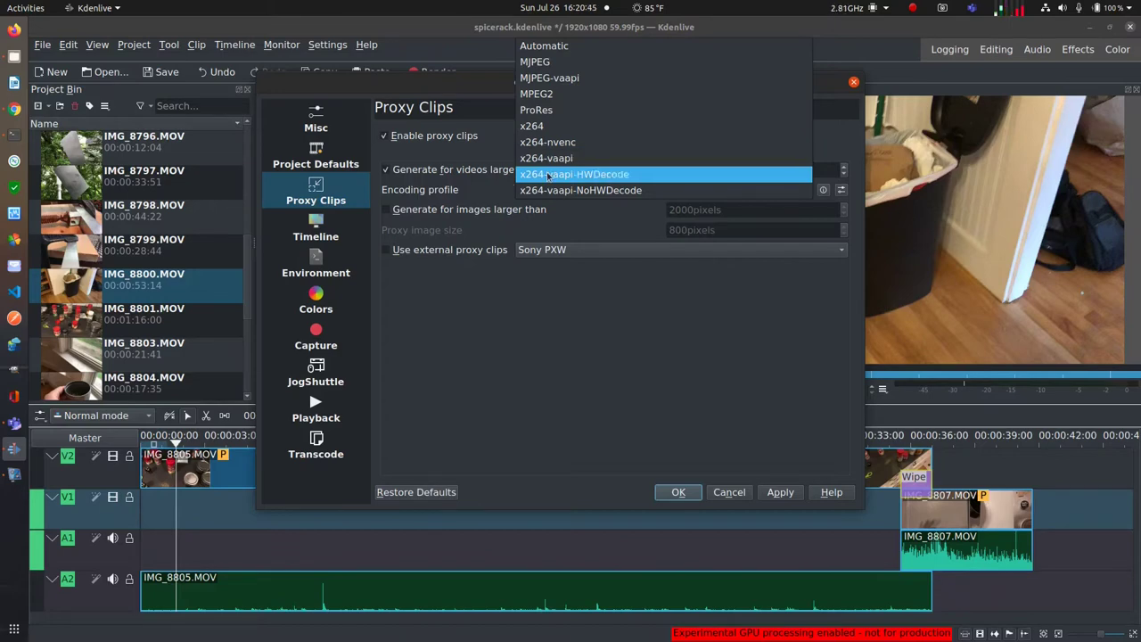
click(560, 190)
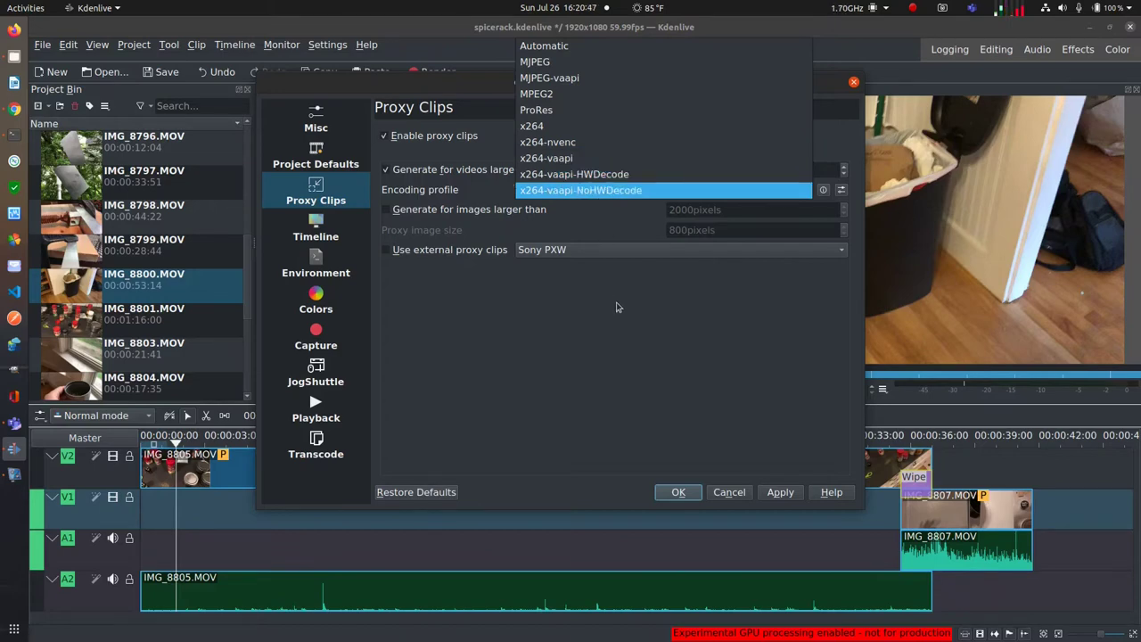
- Open the encoding profile manager and view the parameters of x264-vaapi, x264-vaapi-HWDecode and x264-vaapi-NoHWDecode
click(842, 191)
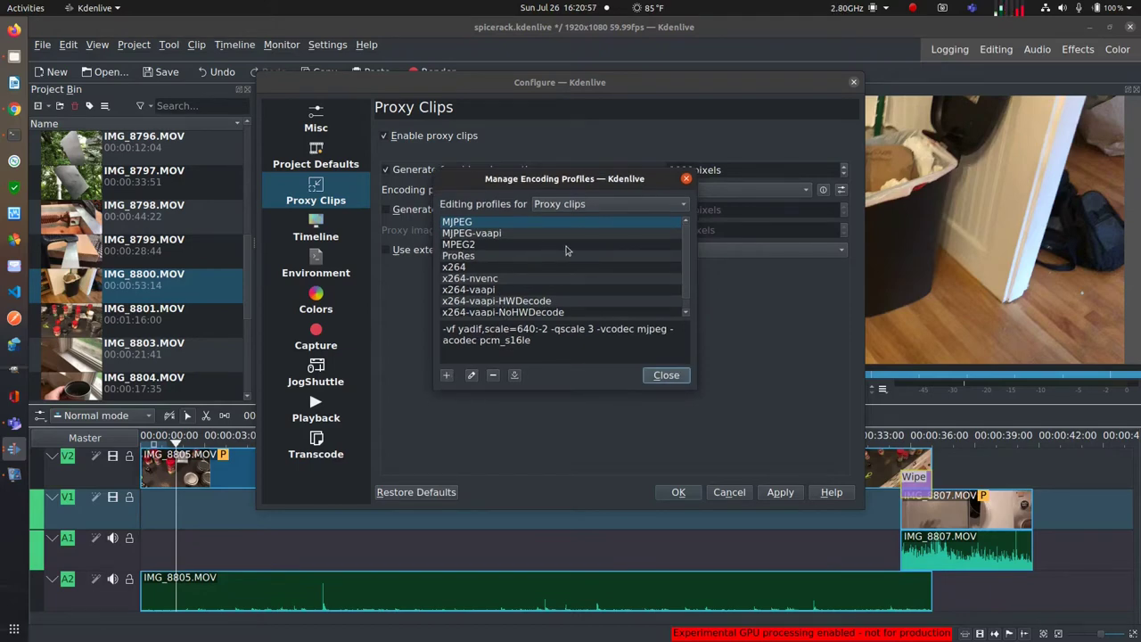
scroll(566, 250, down, 1)
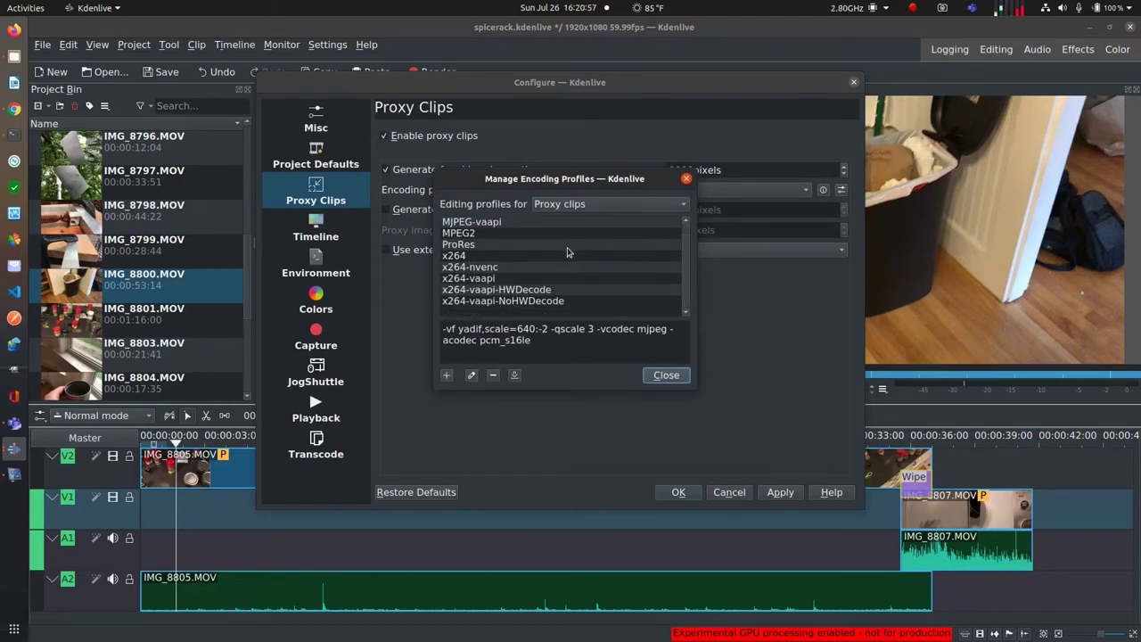
click(491, 278)
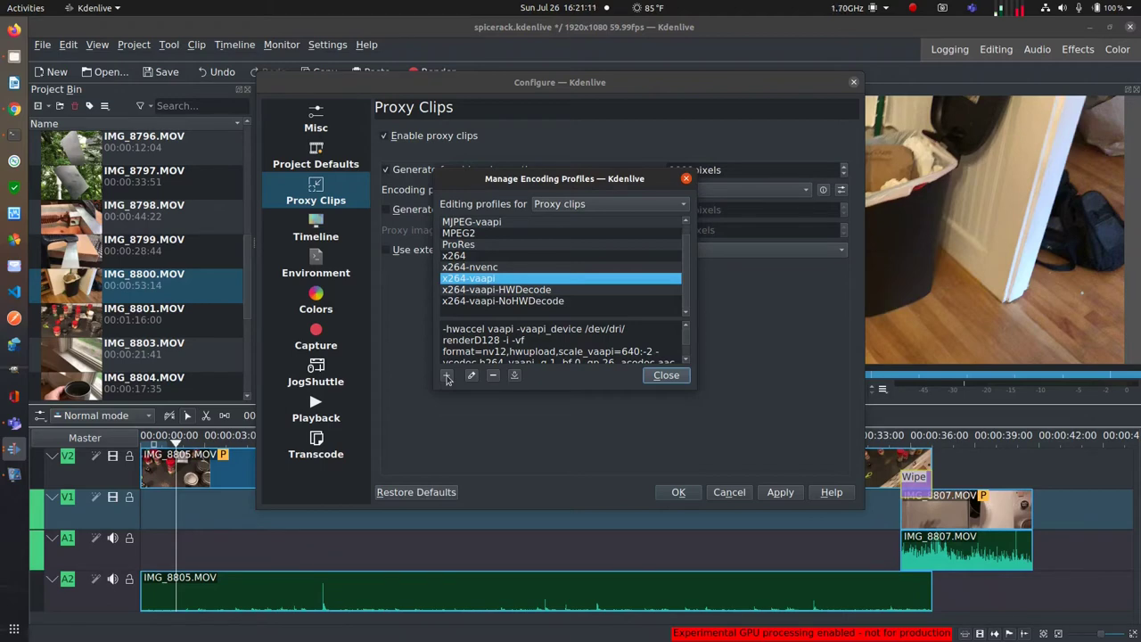
click(536, 291)
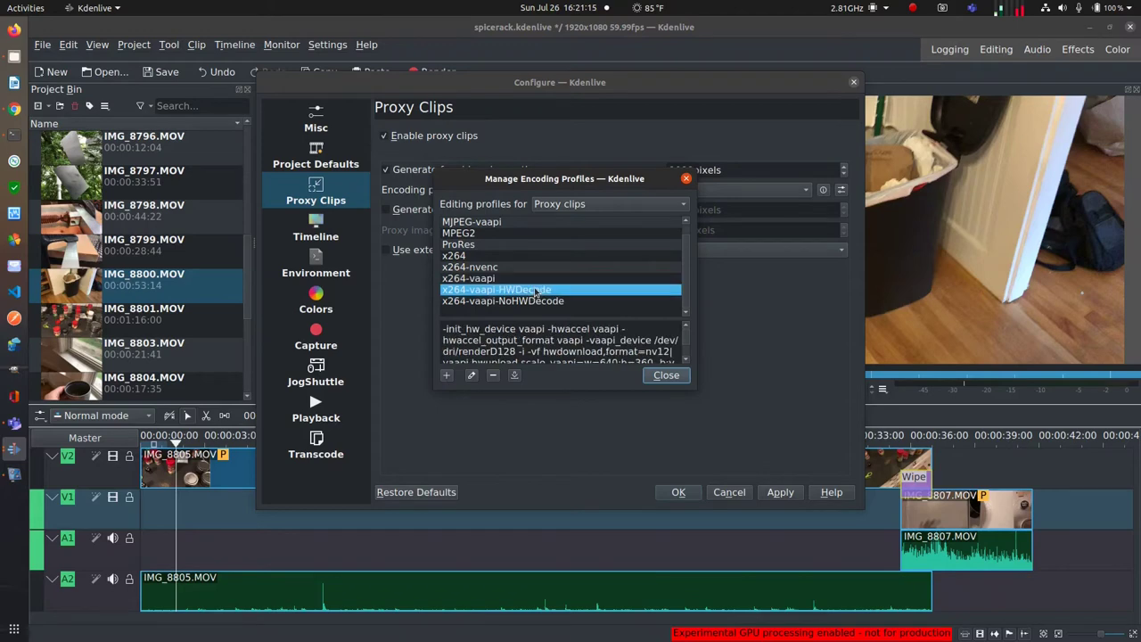
click(575, 302)
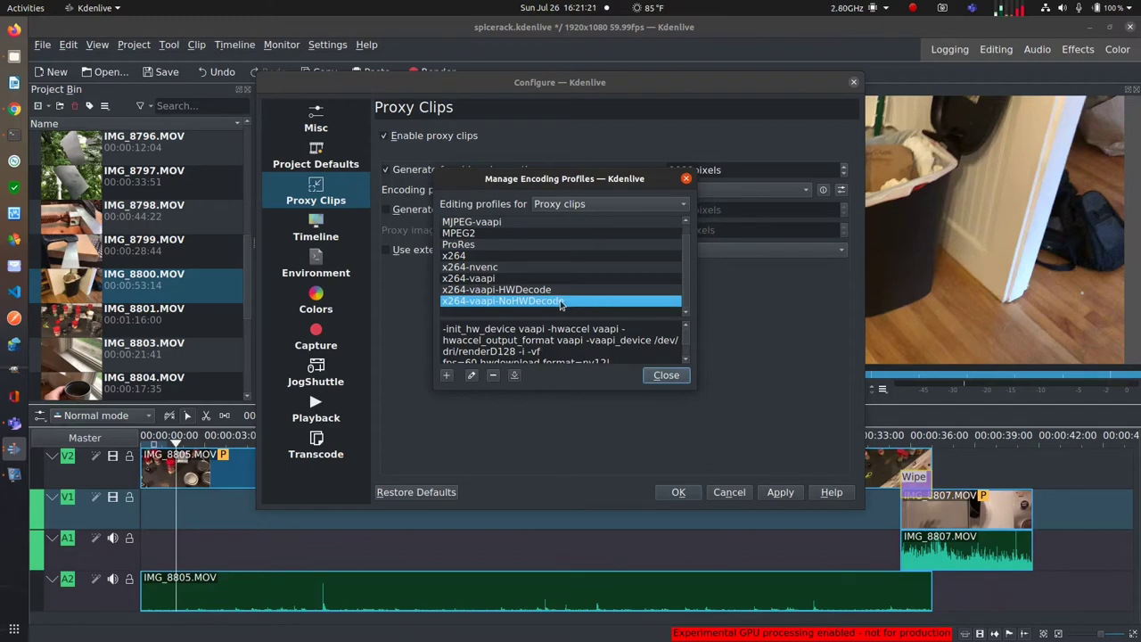
- Open the x264-vaapi-HWDecode profile for editing, enlarge its dialog, and highlight the vaapi, vaapi_device, /dev/dri/renderD128 and -i parameters
click(576, 293)
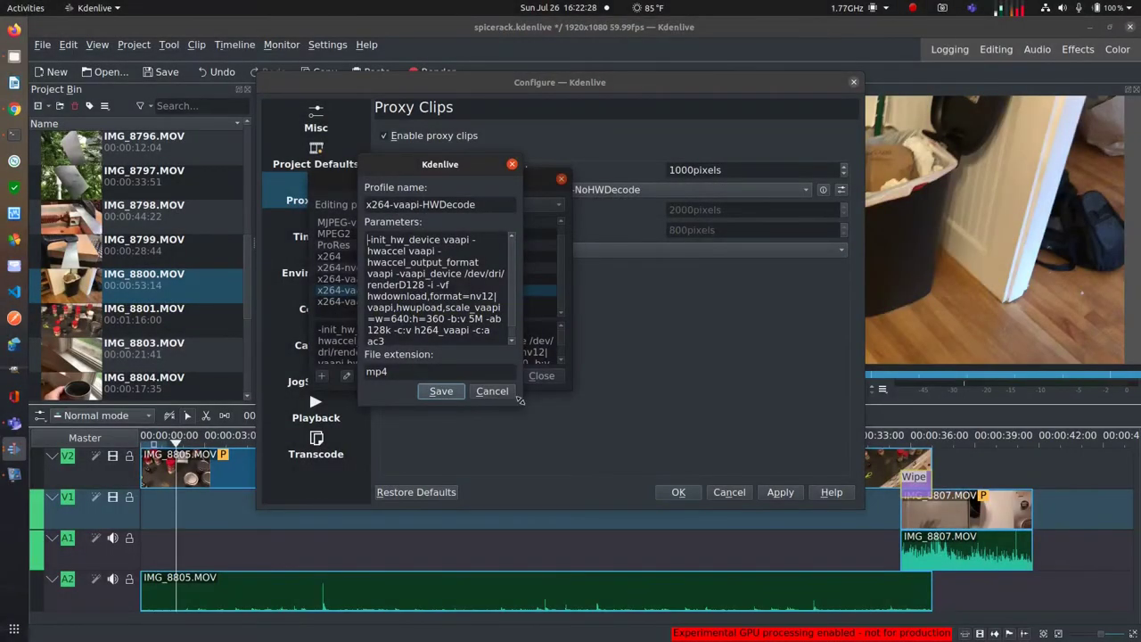
drag(548, 430, 783, 476)
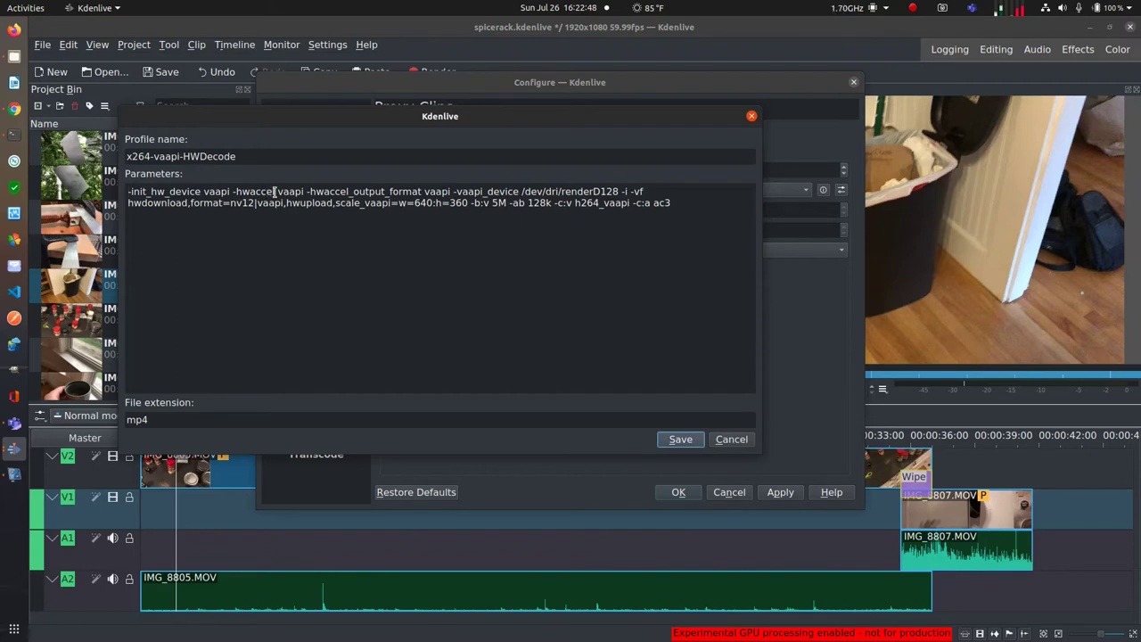
drag(277, 192, 304, 192)
drag(427, 193, 451, 194)
drag(455, 193, 519, 192)
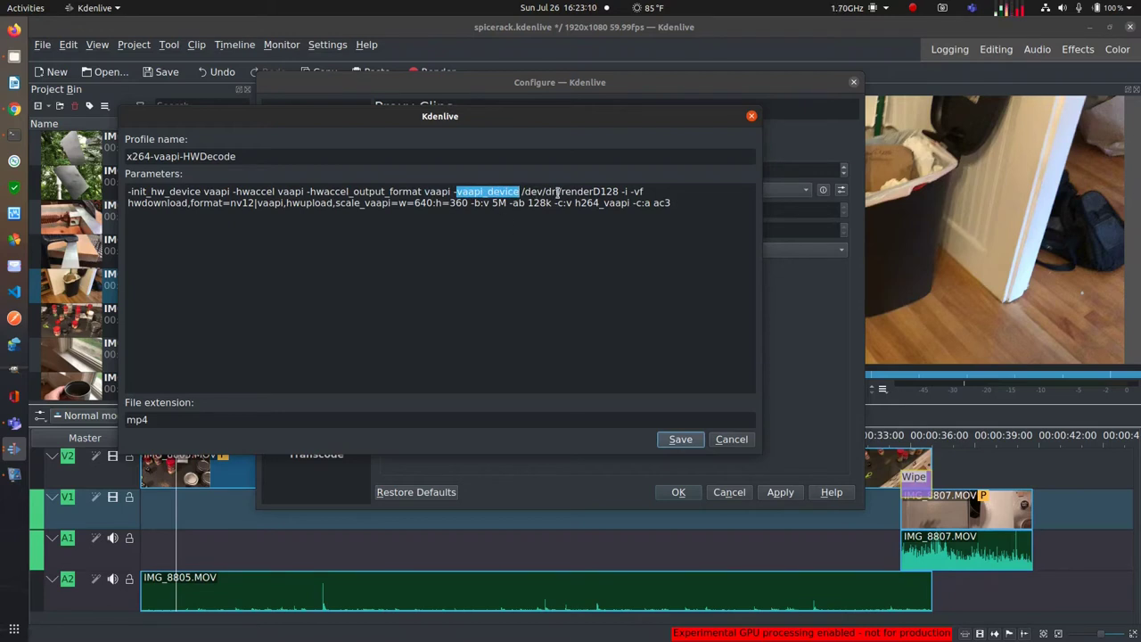
drag(619, 192, 522, 193)
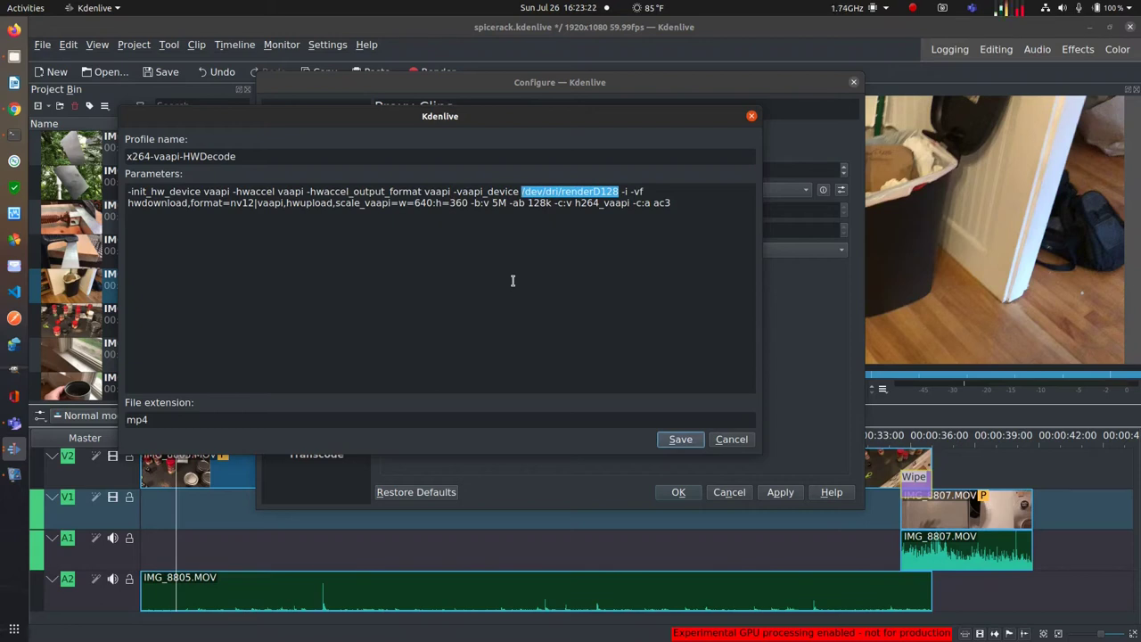
click(563, 253)
double_click(622, 191)
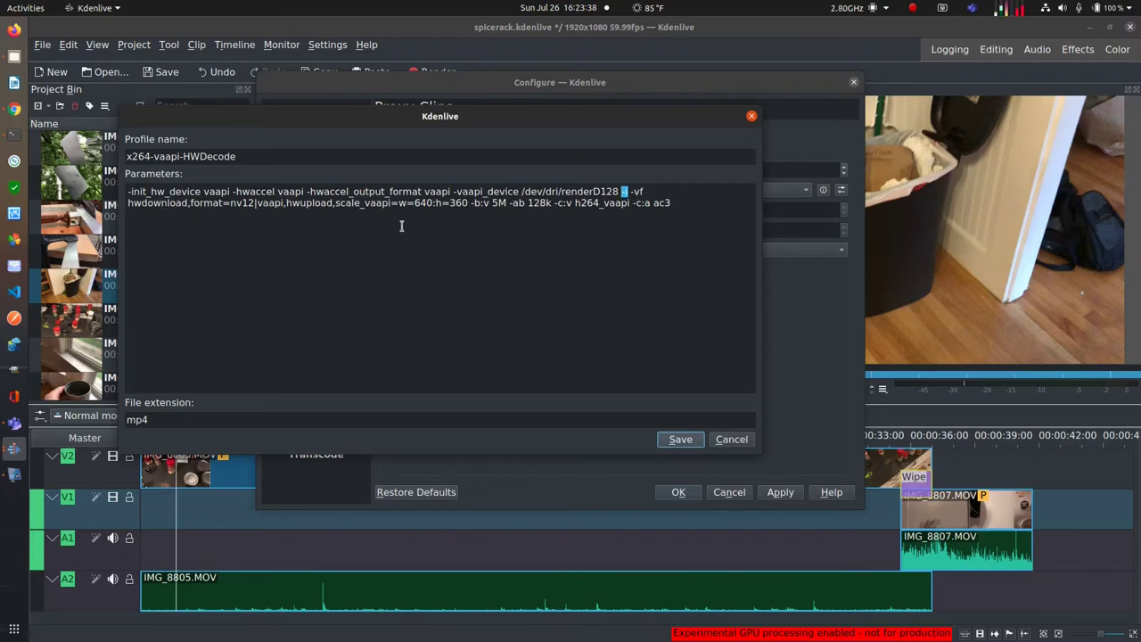
- Highlight the whole video filter string, then its format=nv12, vaapi, hwupload and scale_vaapi=w=640:h=360 parts
drag(468, 203, 155, 207)
key(shift+End)
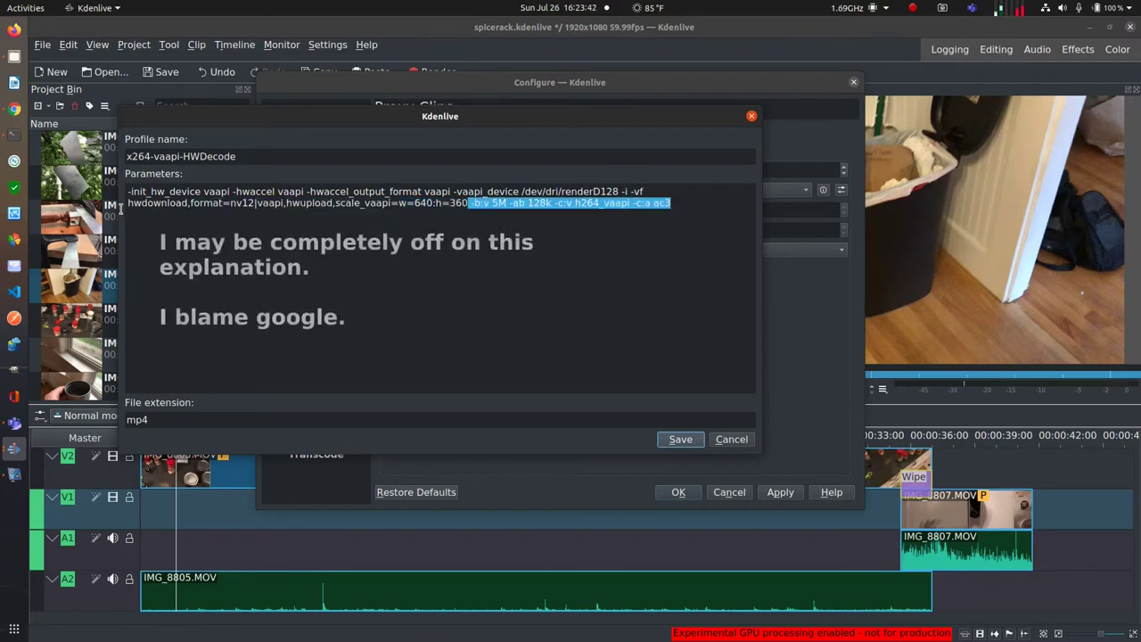
key(shift+Home)
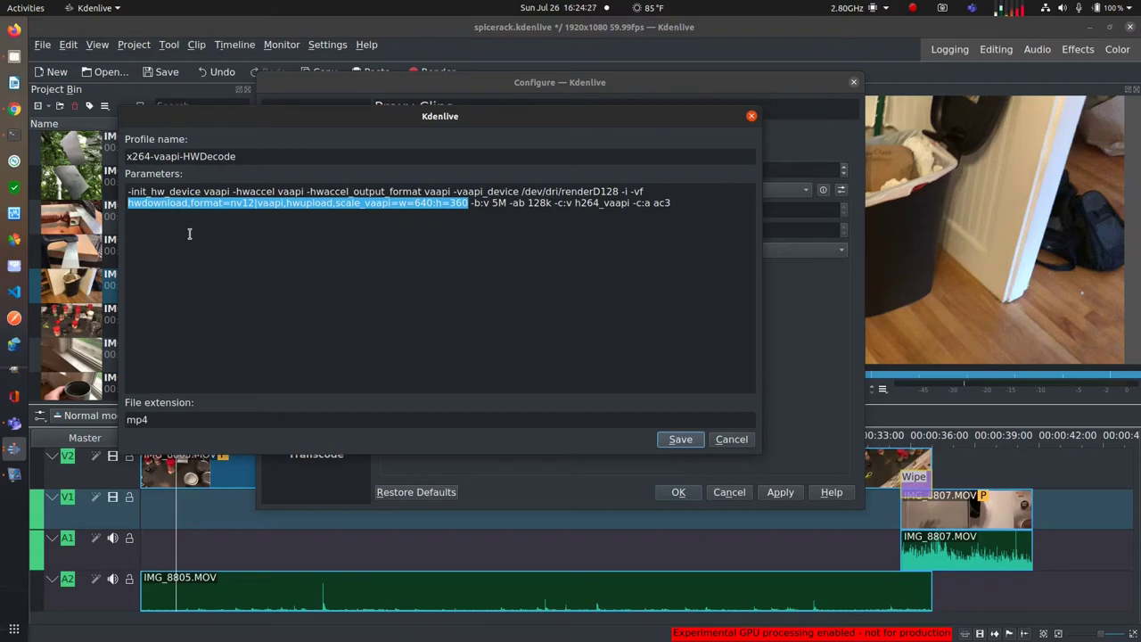
click(253, 203)
drag(253, 203, 190, 204)
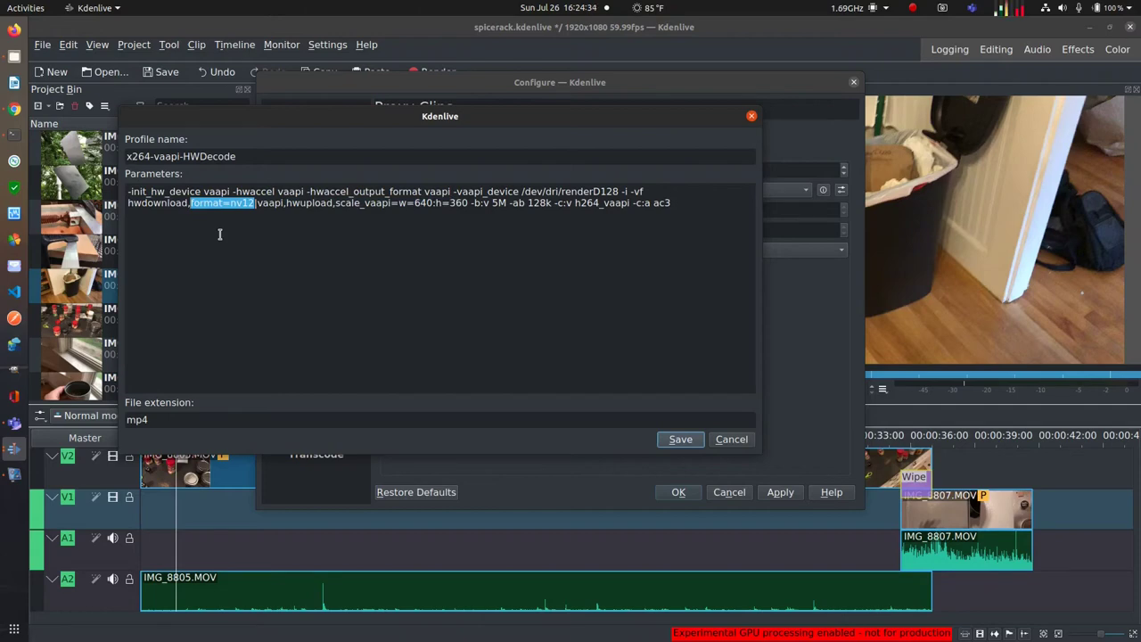
click(257, 203)
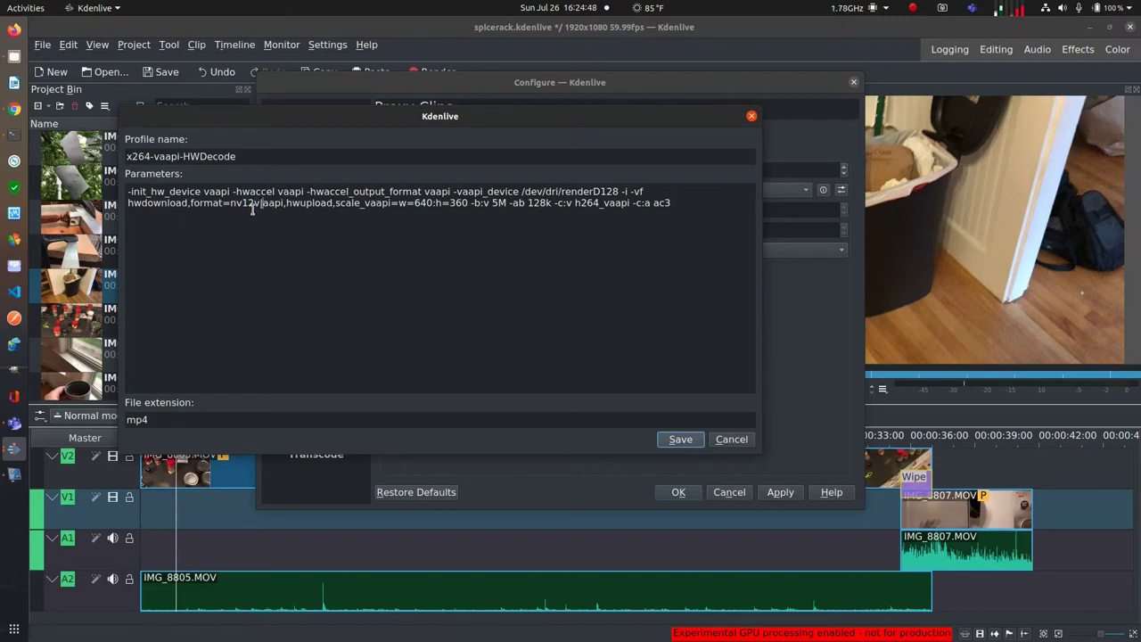
key(Left)
drag(257, 204, 284, 204)
drag(287, 203, 332, 201)
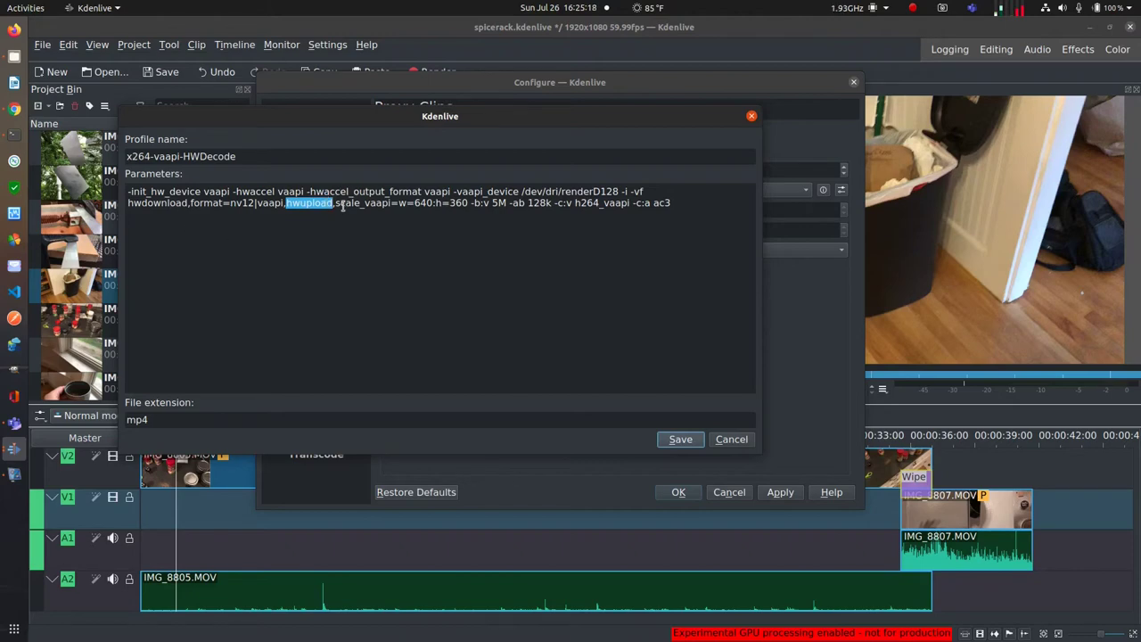
drag(335, 204, 468, 206)
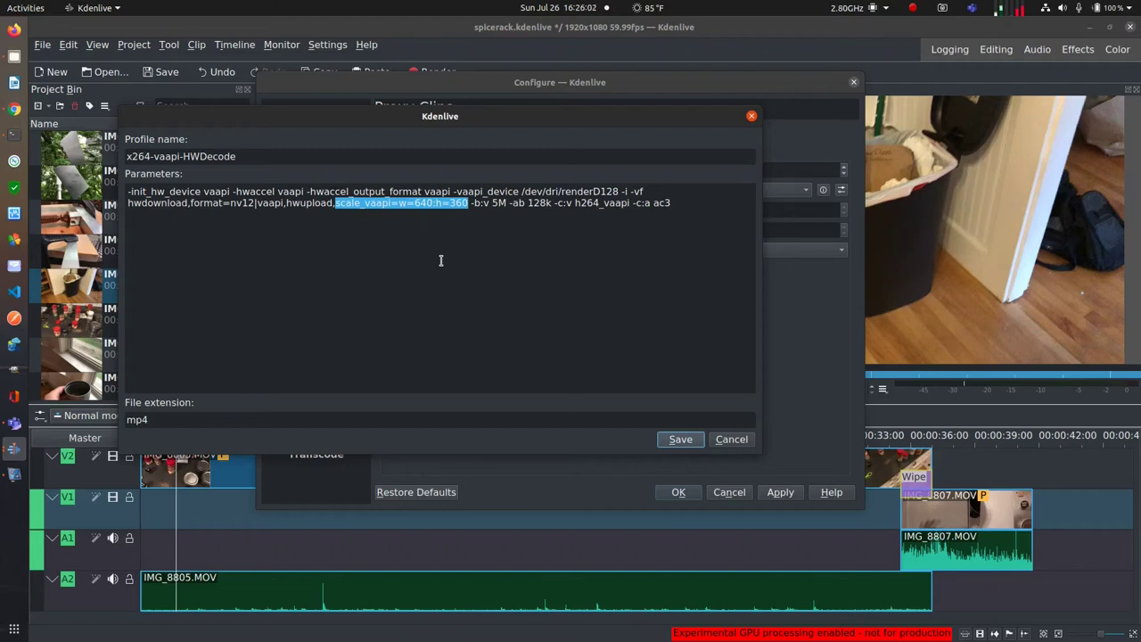
- Highlight the 5M video bitrate and the h264_vaapi codec, ending at the end of the parameter string
click(477, 203)
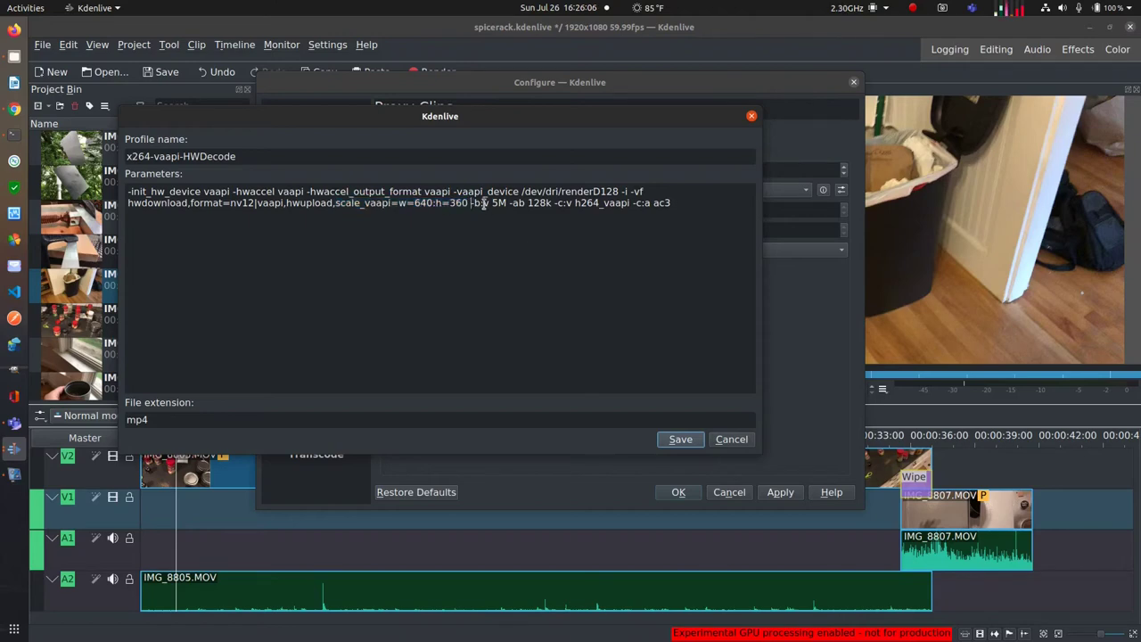
double_click(495, 202)
drag(576, 203, 632, 204)
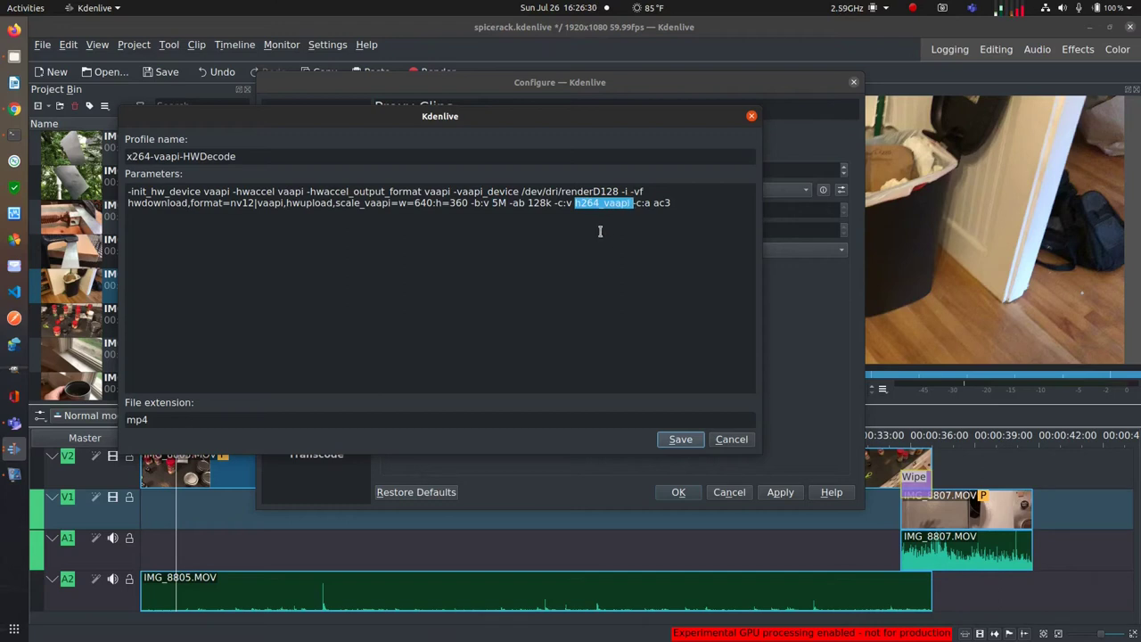
key(End)
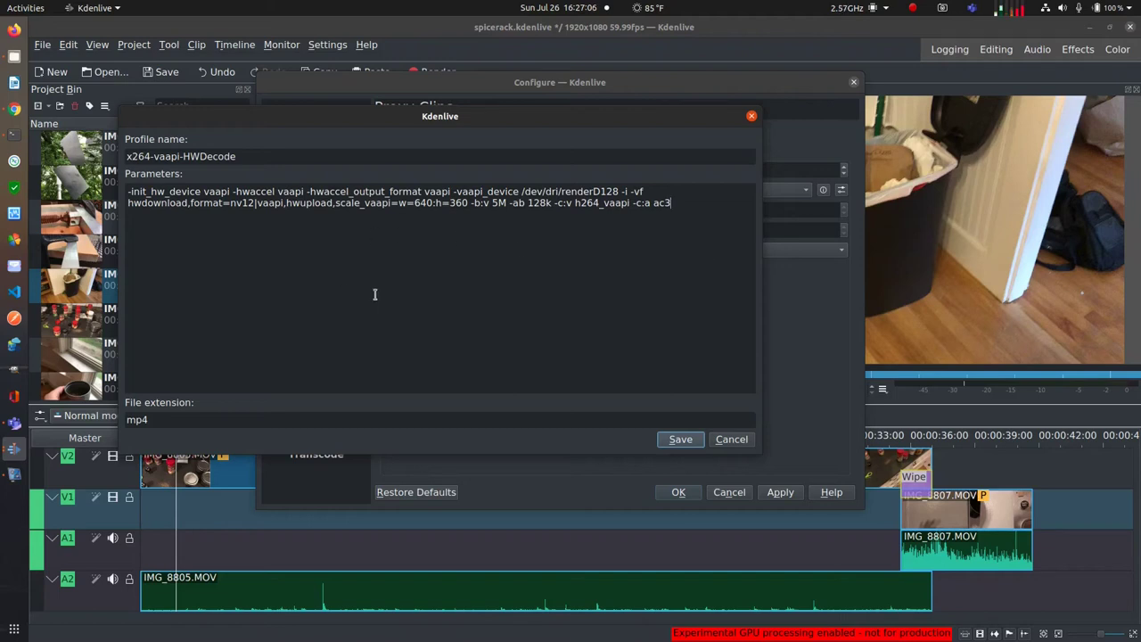
- Leave the profile editor without saving, close the encoding profile manager and apply the Kdenlive configuration
click(731, 439)
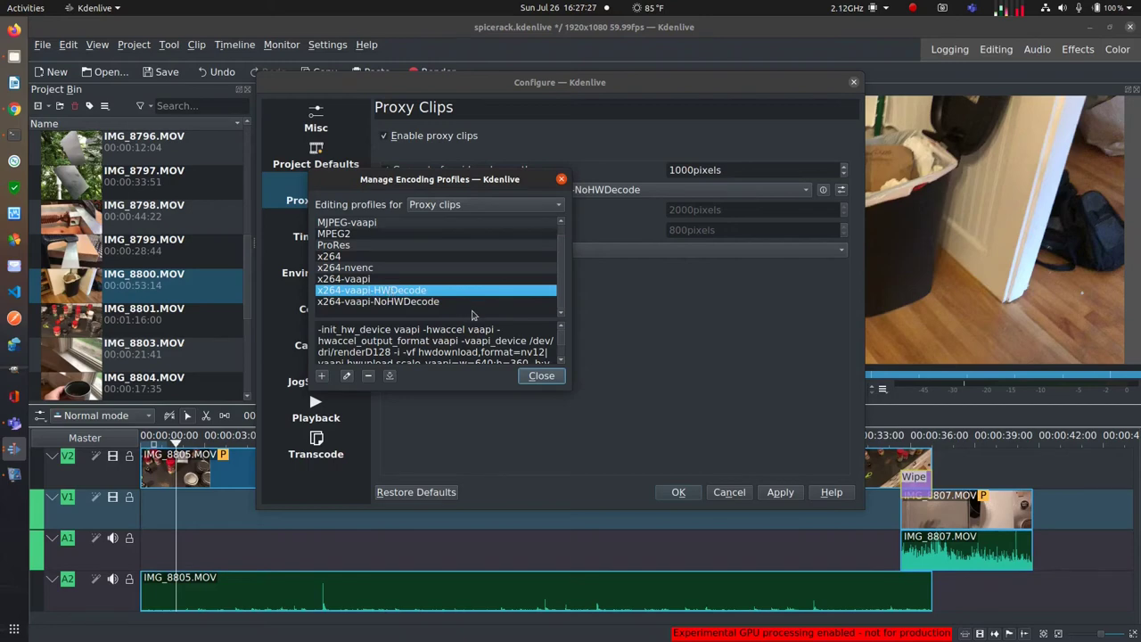
click(545, 379)
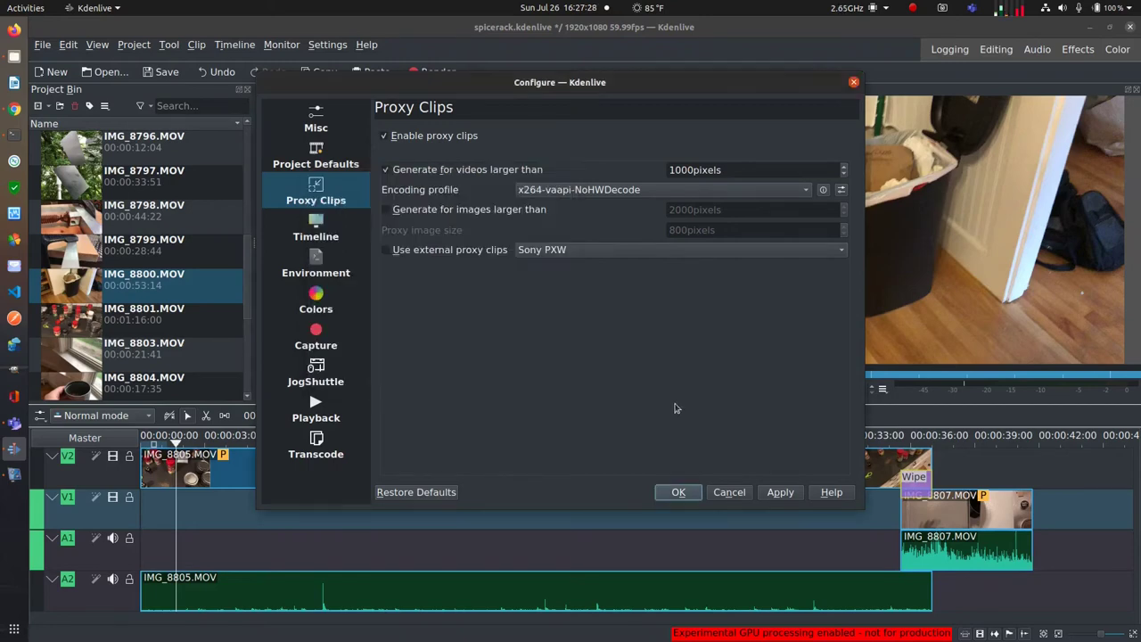
click(784, 491)
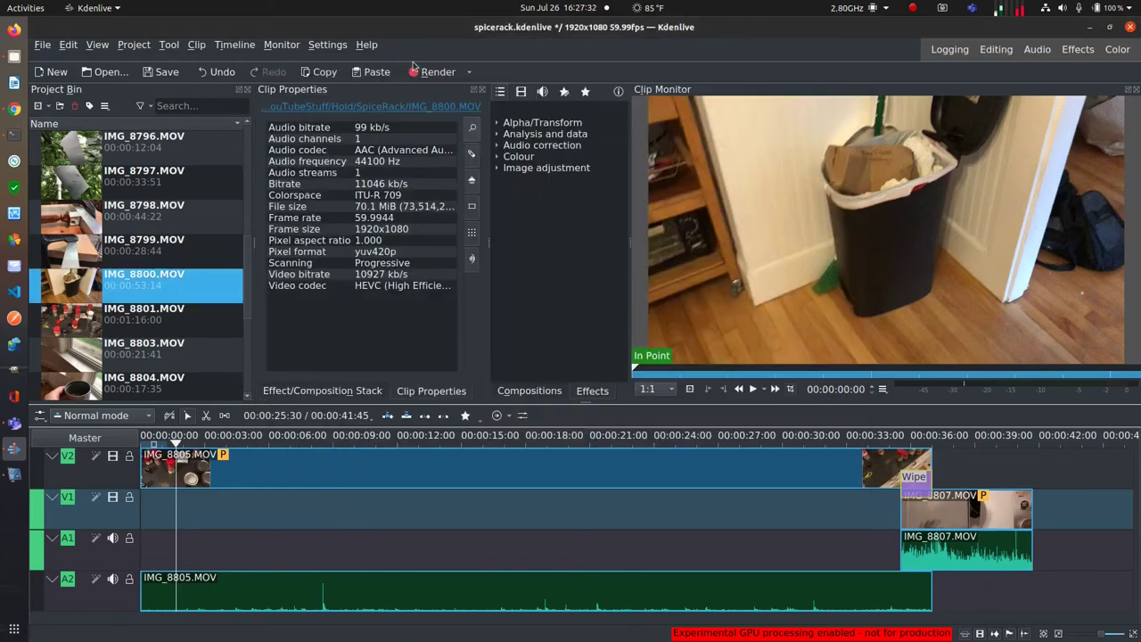
- Review the encoding profiles in the project's proxy settings, pick x264-vaapi-HWDecode, and close the settings without saving
click(134, 45)
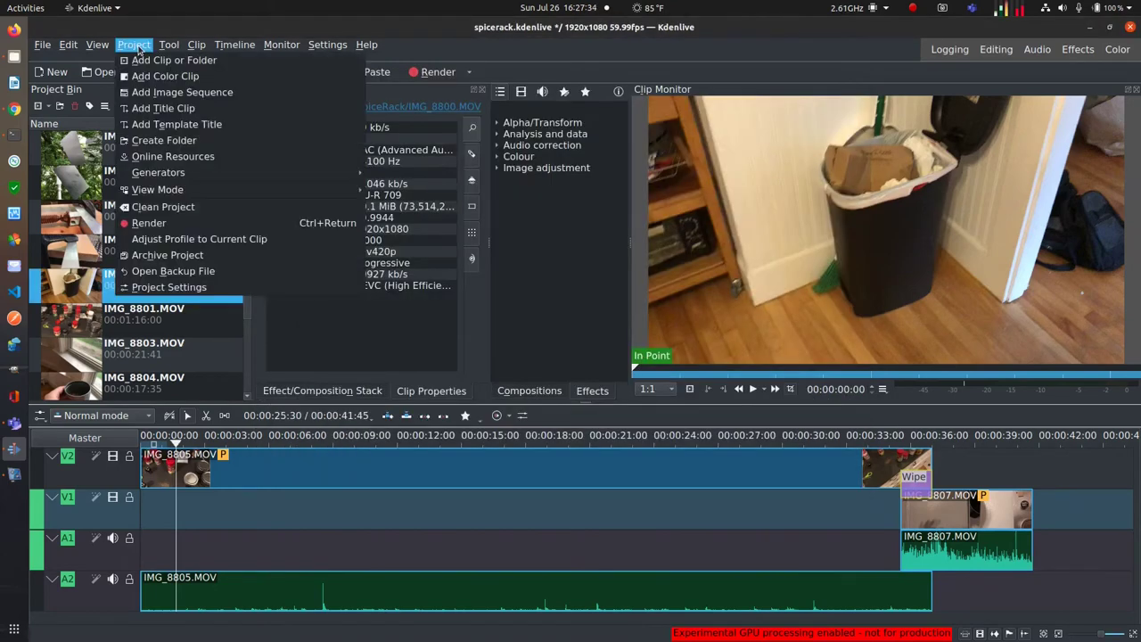
click(218, 288)
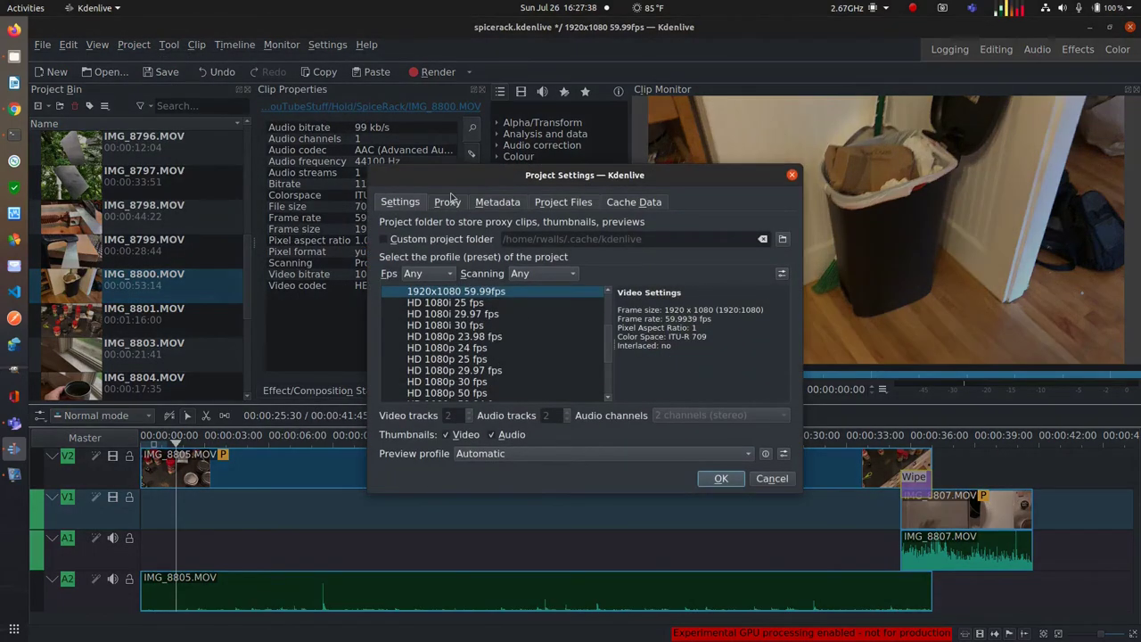
click(448, 201)
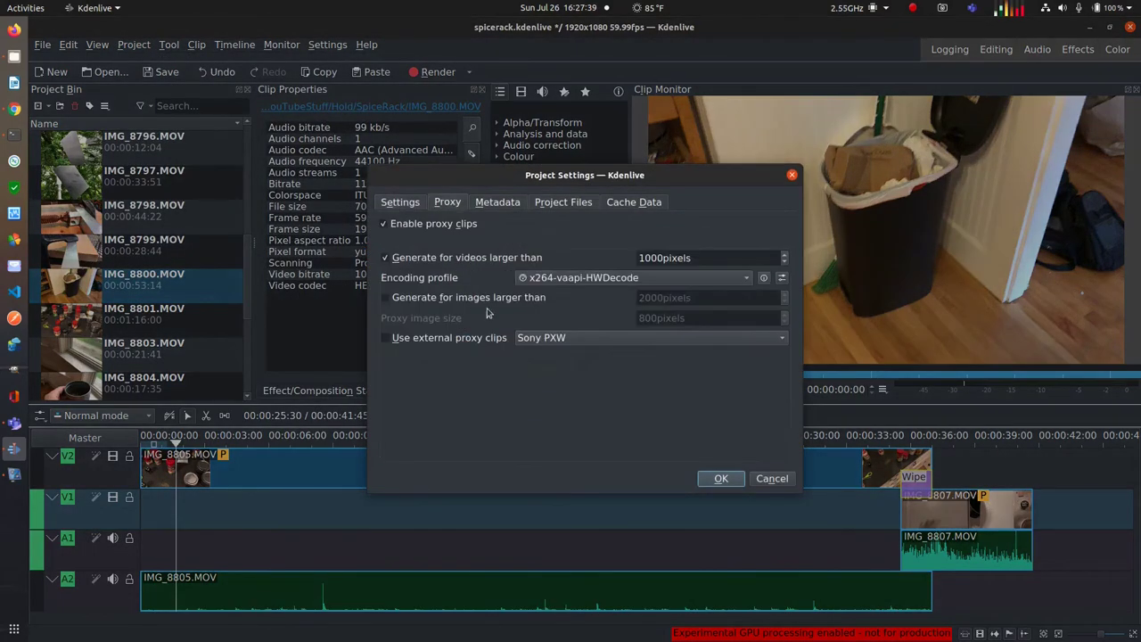
click(748, 282)
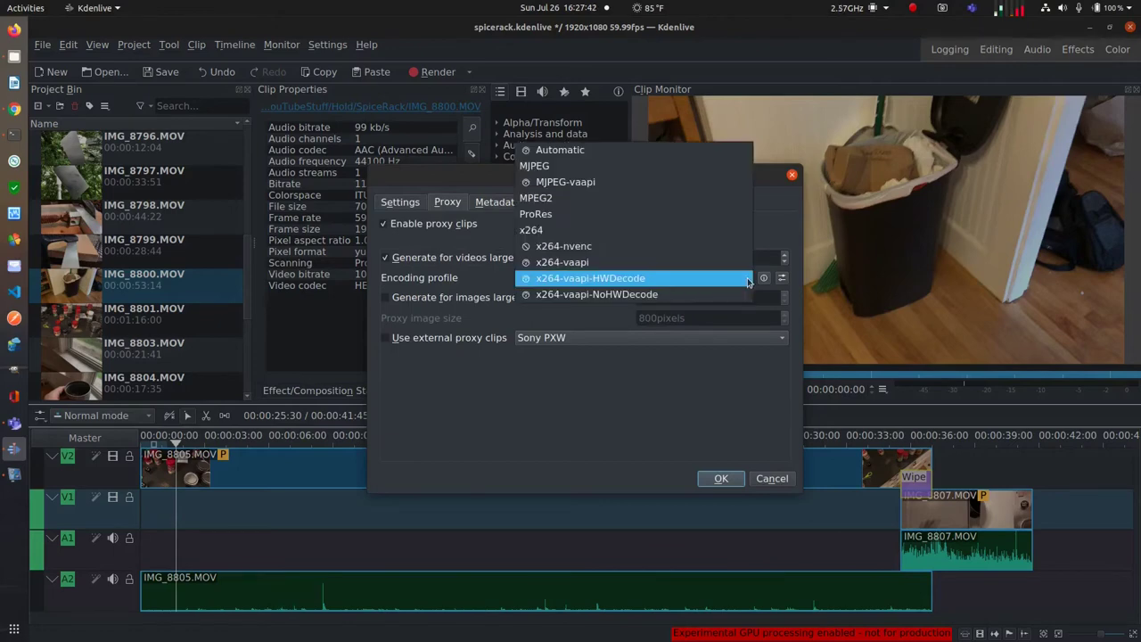
click(649, 282)
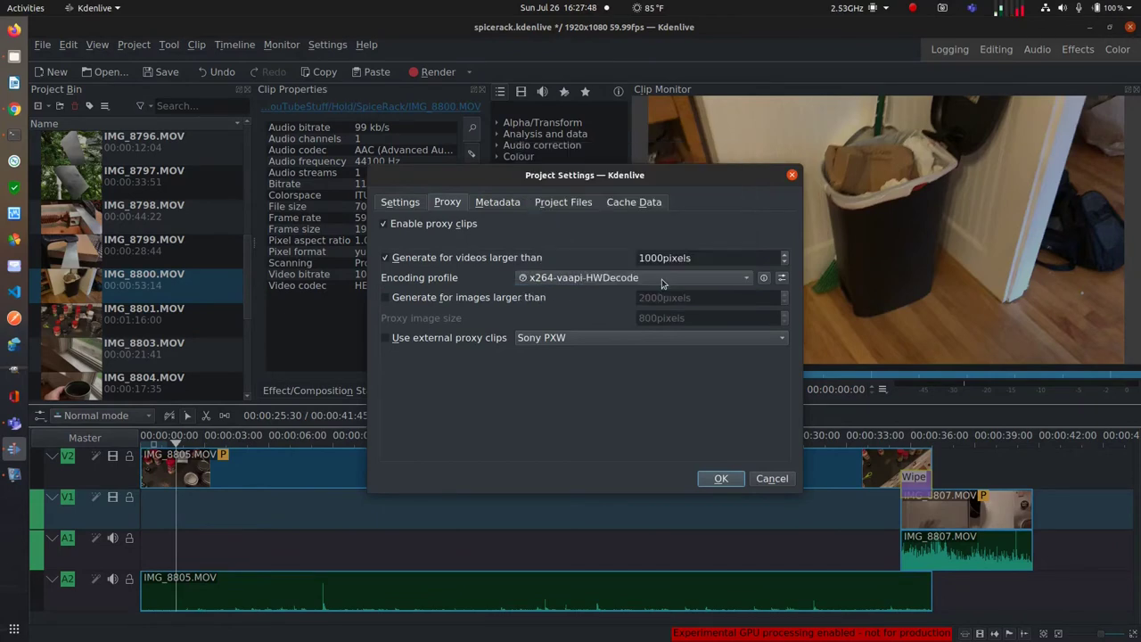
click(774, 479)
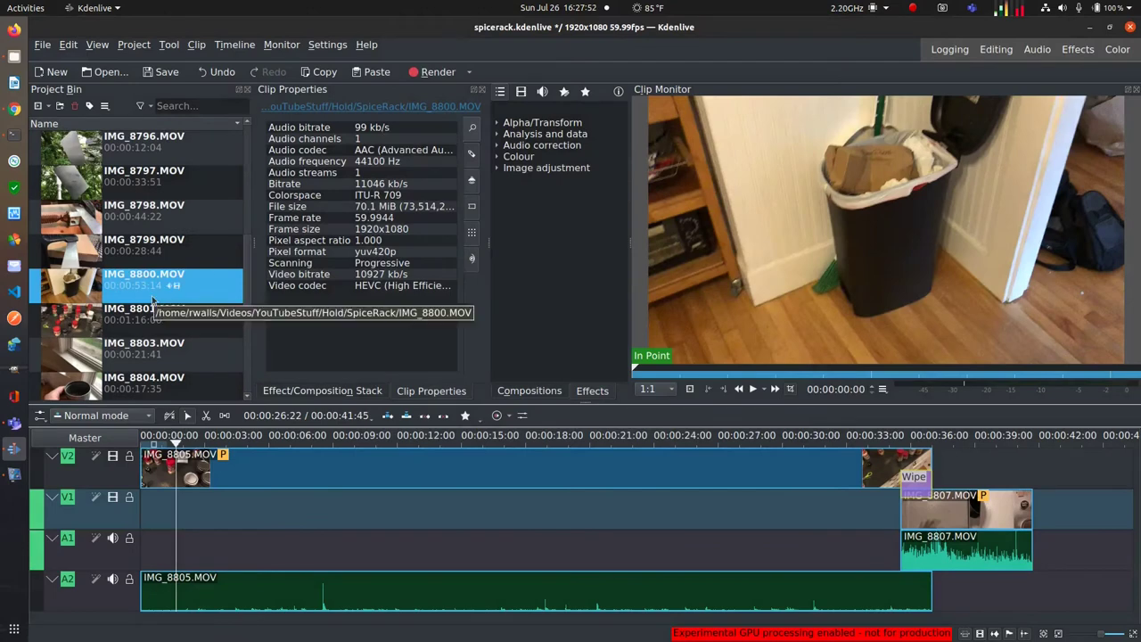
- Restore the maximized Kdenlive window, narrow it to a little over half the screen width, and slightly widen the Project Bin
scroll(143, 299, down, 2)
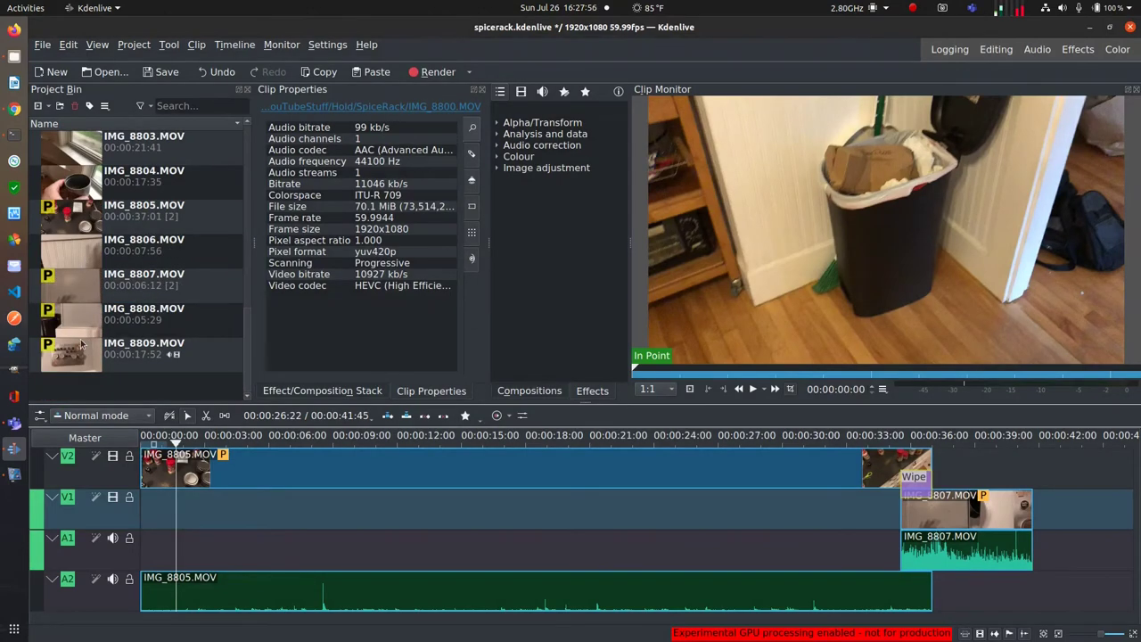
scroll(151, 301, up, 5)
scroll(150, 300, down, 3)
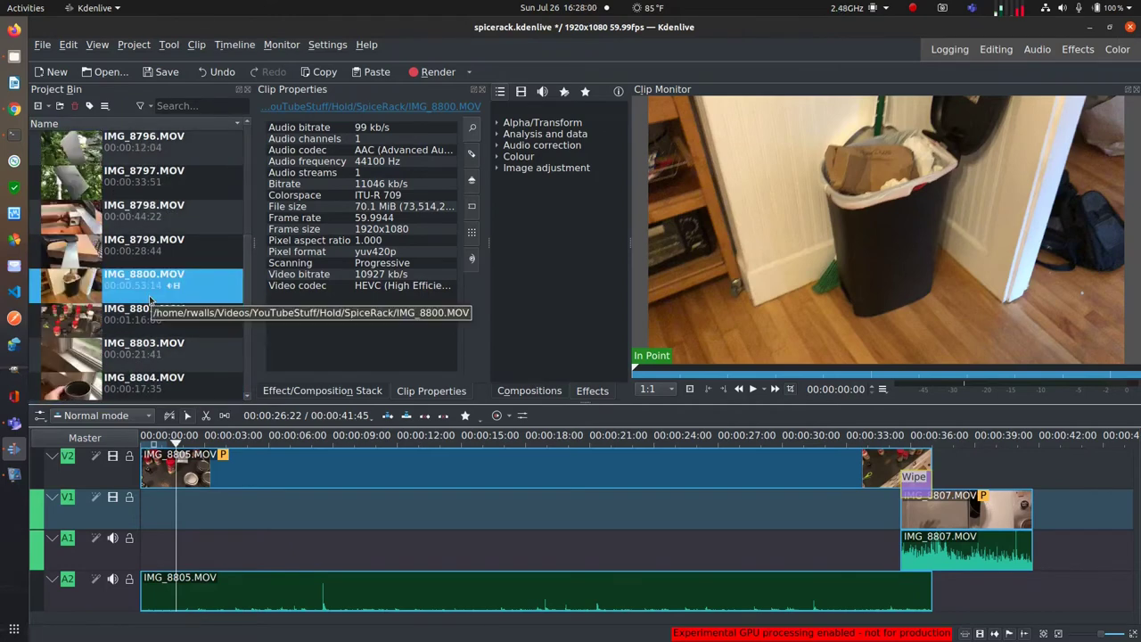
click(1110, 29)
drag(715, 34, 591, 35)
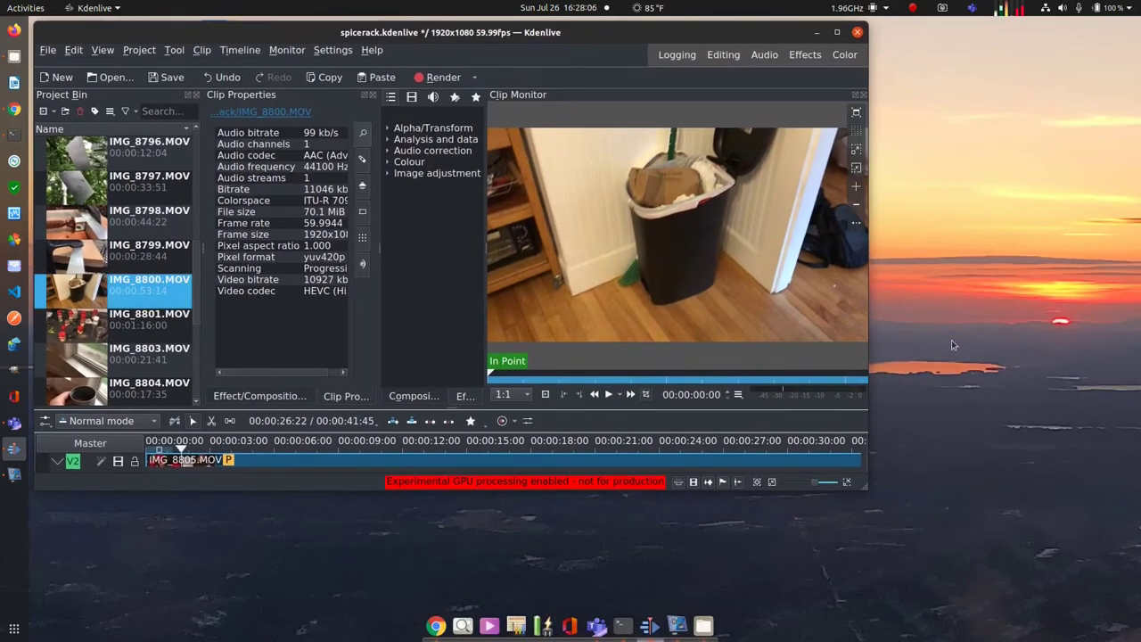
drag(867, 327, 672, 340)
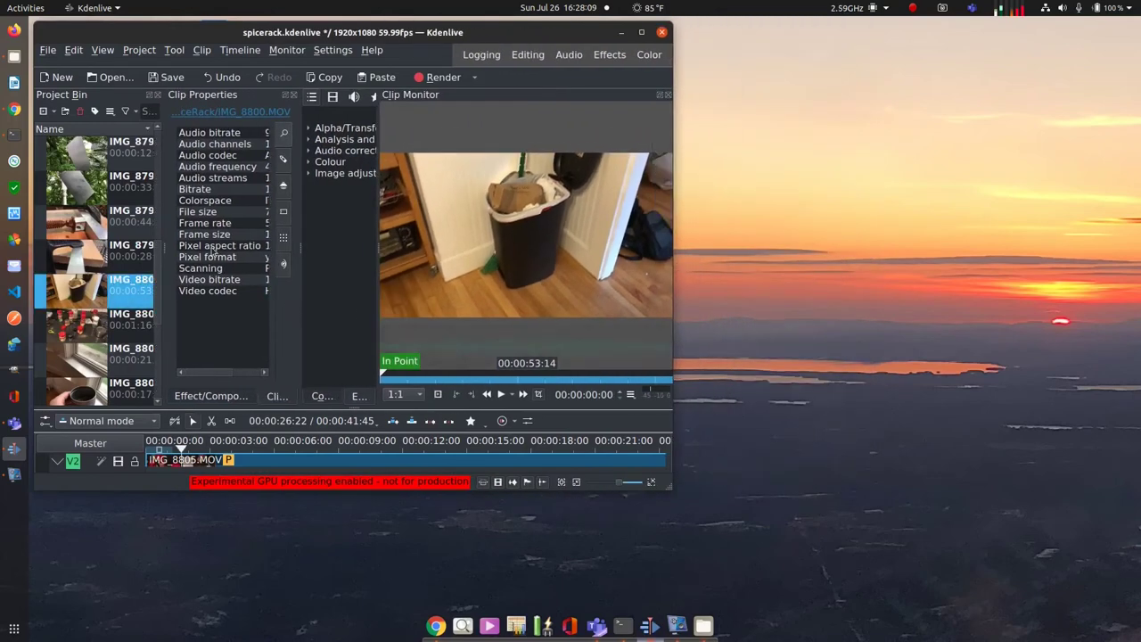
drag(164, 254, 173, 254)
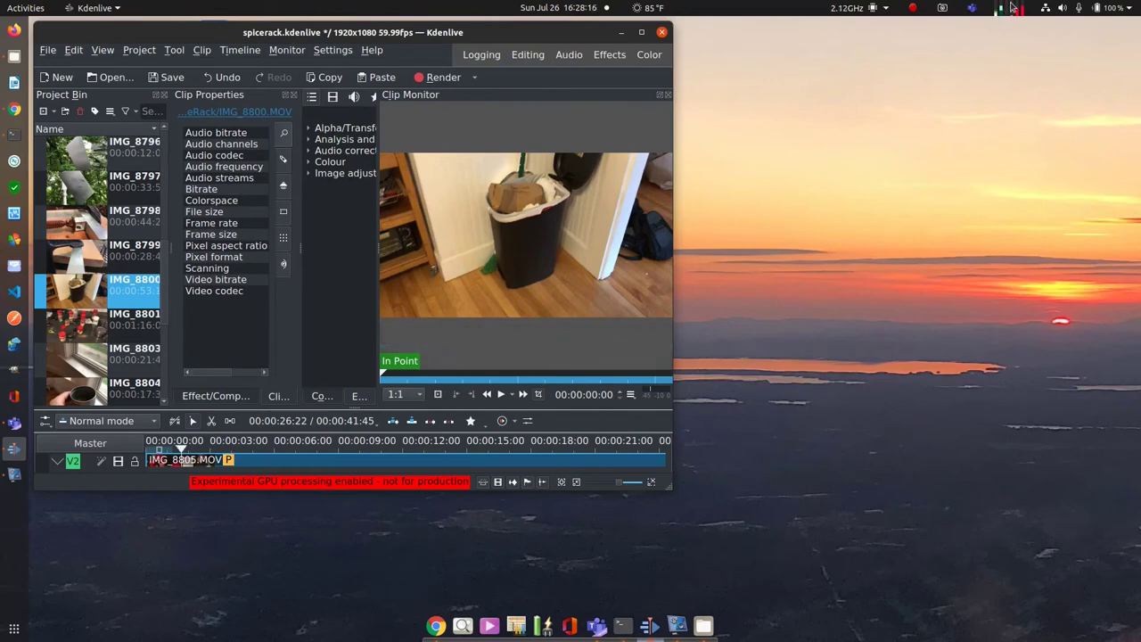
- Check the CPU usage breakdown in the system load indicator
mouse_move(1012, 6)
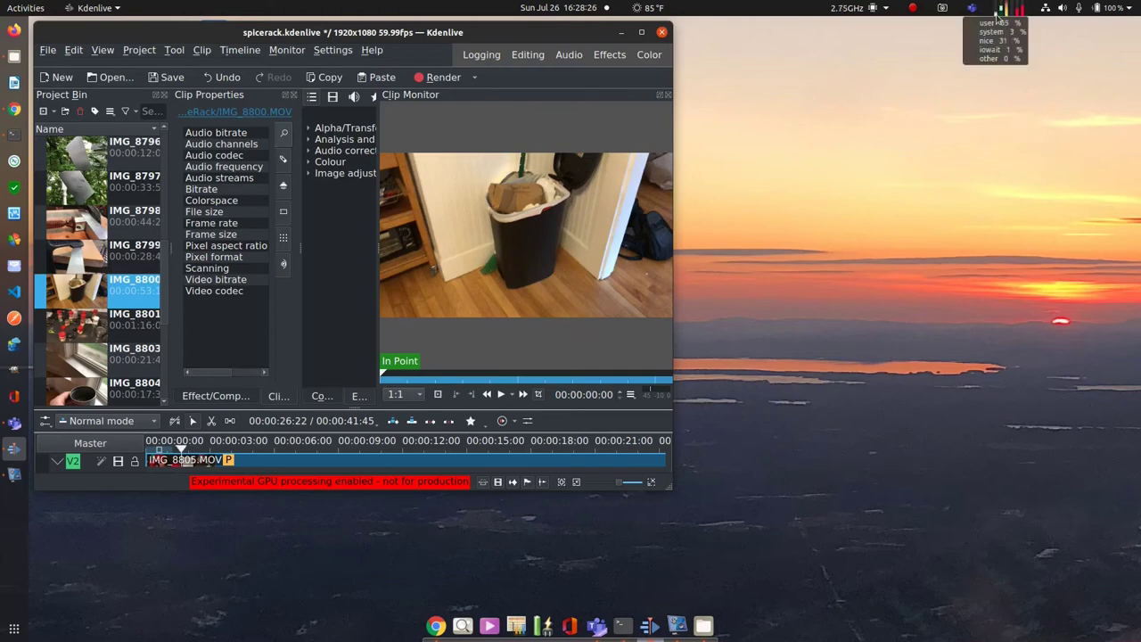
click(997, 12)
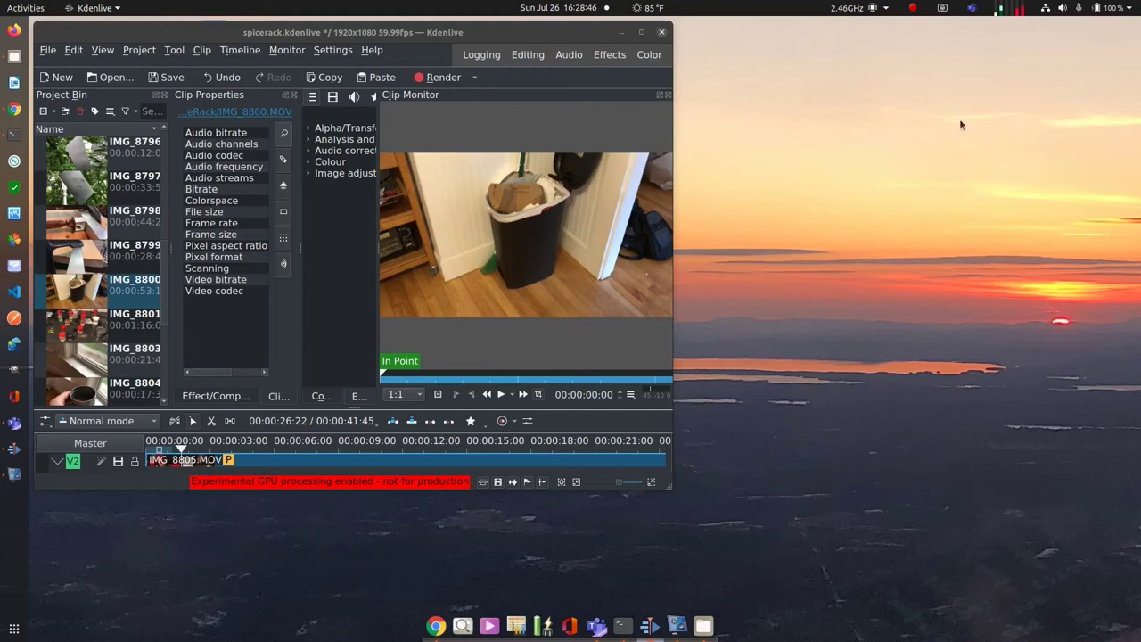
click(160, 489)
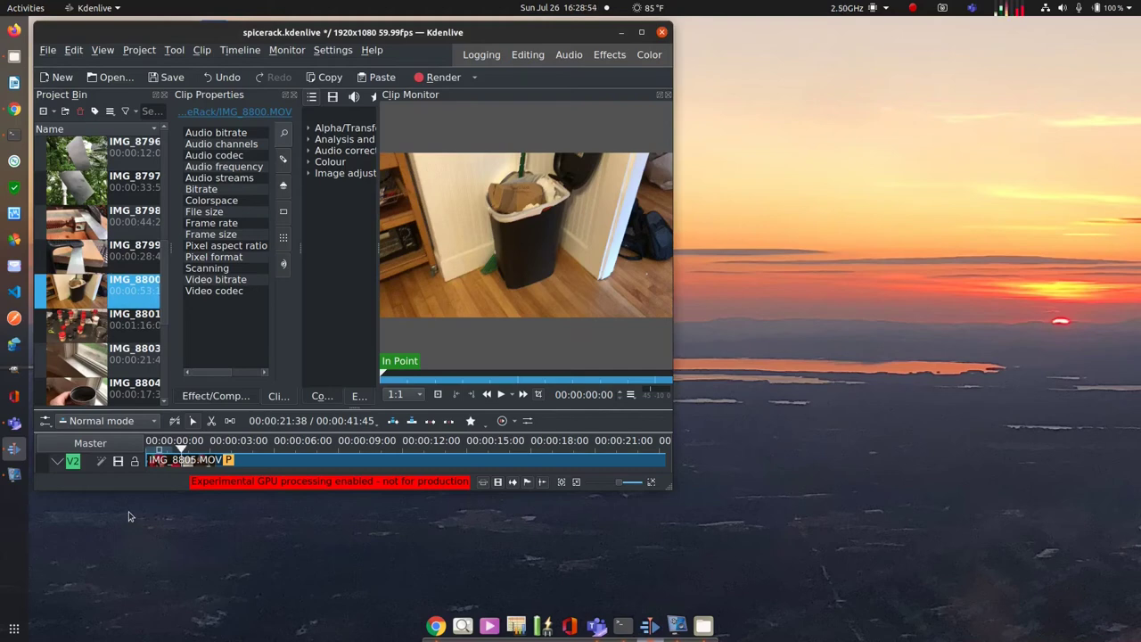
- Switch to the terminal, place it beside Kdenlive, and run sudo intel_gpu_top in place of the pending install command
click(13, 134)
drag(437, 48, 883, 32)
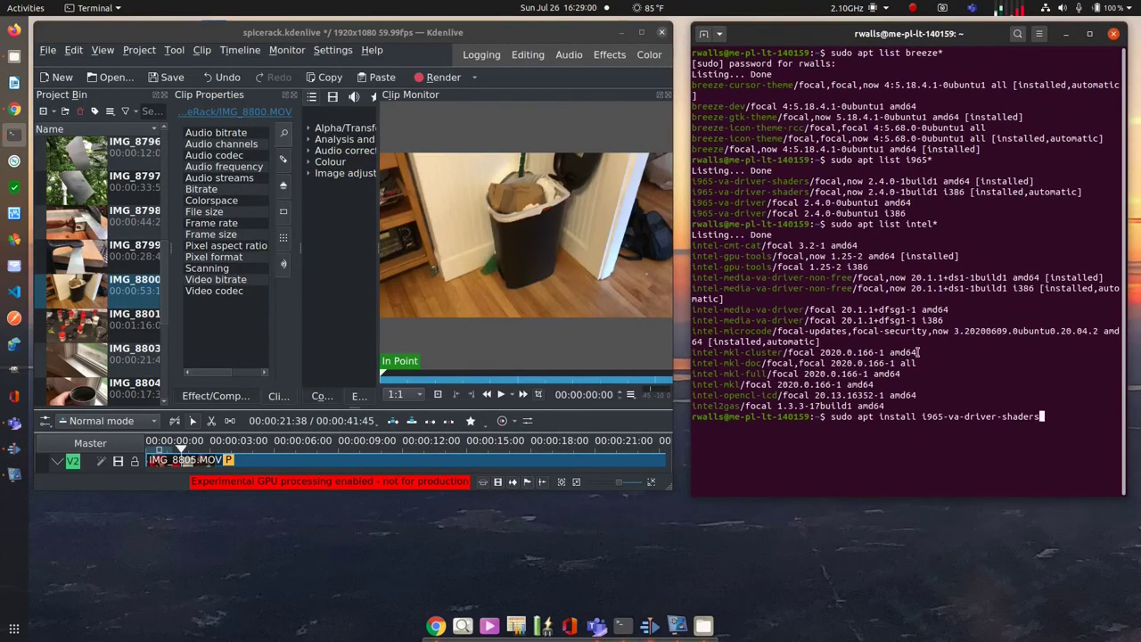
key(BackSpace)
key(BackSpace)
key(BackSpace)
key(BackSpace)
key(BackSpace)
key(BackSpace)
key(BackSpace)
key(BackSpace)
key(BackSpace)
key(BackSpace)
key(BackSpace)
key(BackSpace)
key(BackSpace)
key(BackSpace)
key(BackSpace)
key(BackSpace)
key(BackSpace)
key(BackSpace)
key(BackSpace)
key(BackSpace)
key(BackSpace)
key(BackSpace)
key(BackSpace)
key(BackSpace)
key(BackSpace)
key(BackSpace)
key(BackSpace)
key(BackSpace)
key(BackSpace)
key(BackSpace)
key(BackSpace)
key(BackSpace)
key(BackSpace)
key(BackSpace)
text(ins)
key(BackSpace)
text(tel)
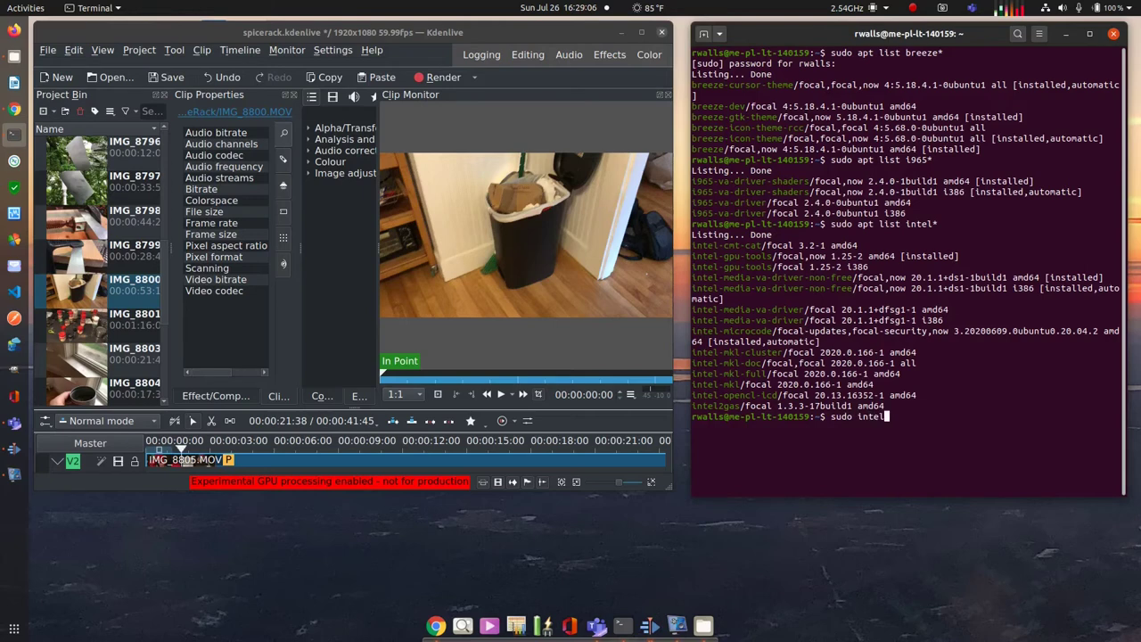
text(_gpu_top)
key(Return)
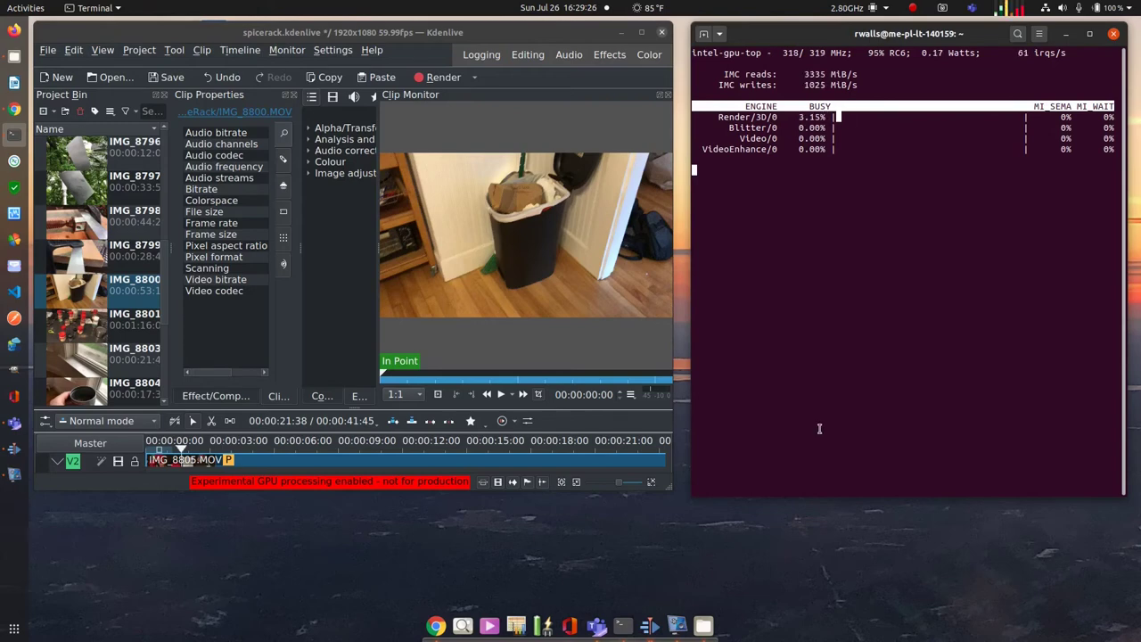
- Highlight the Video/0 engine row in the GPU monitor, then clear the selection
drag(847, 138, 737, 152)
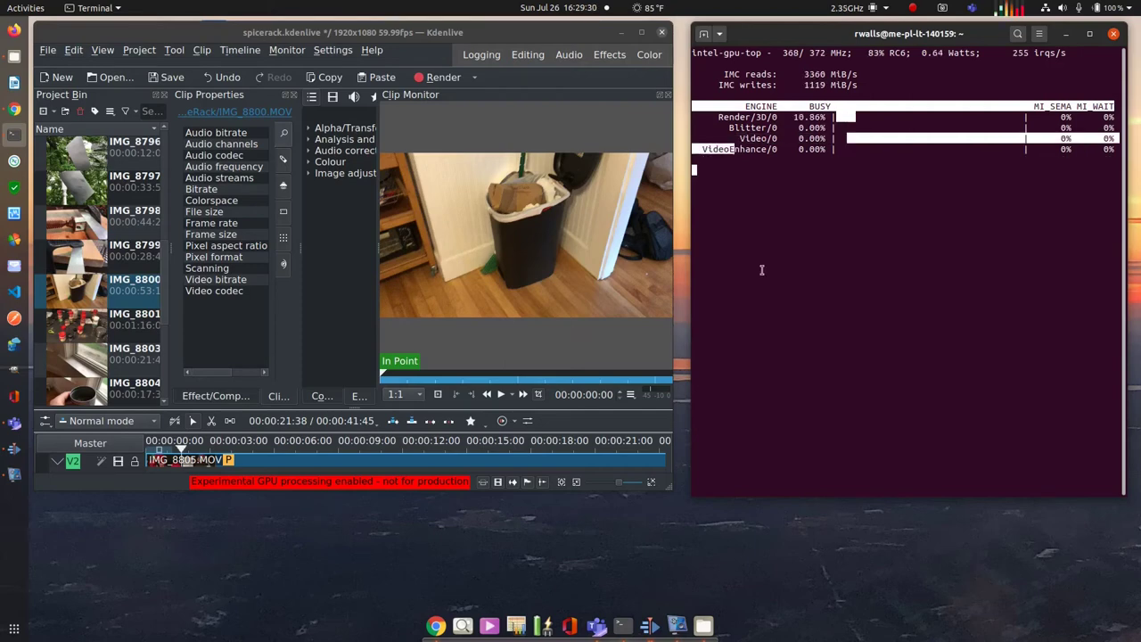
drag(847, 138, 739, 139)
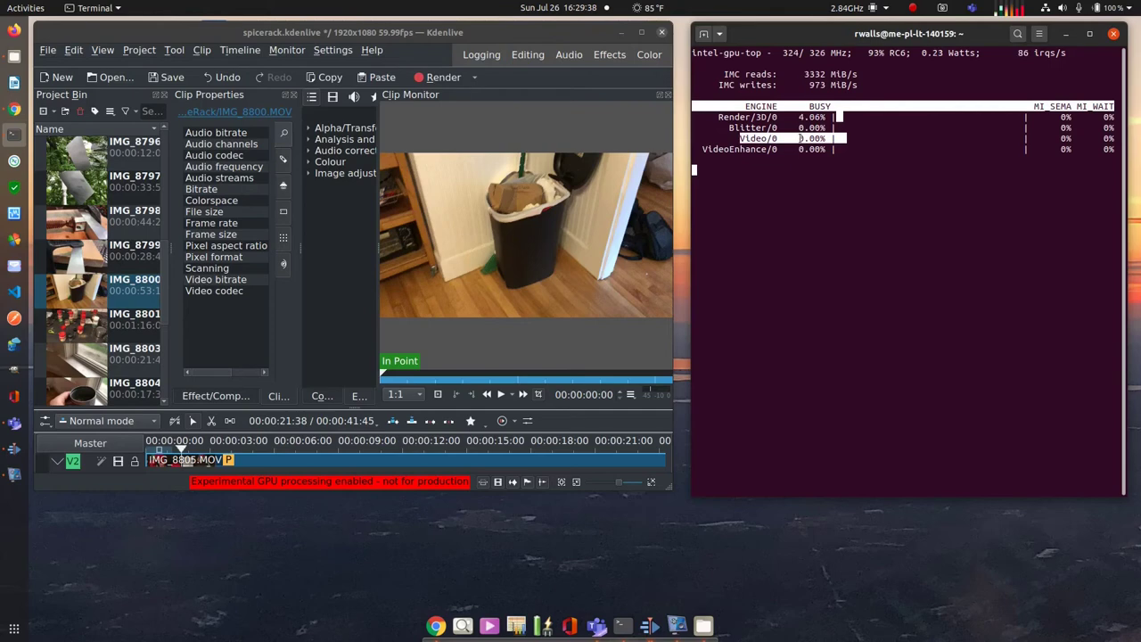
click(817, 283)
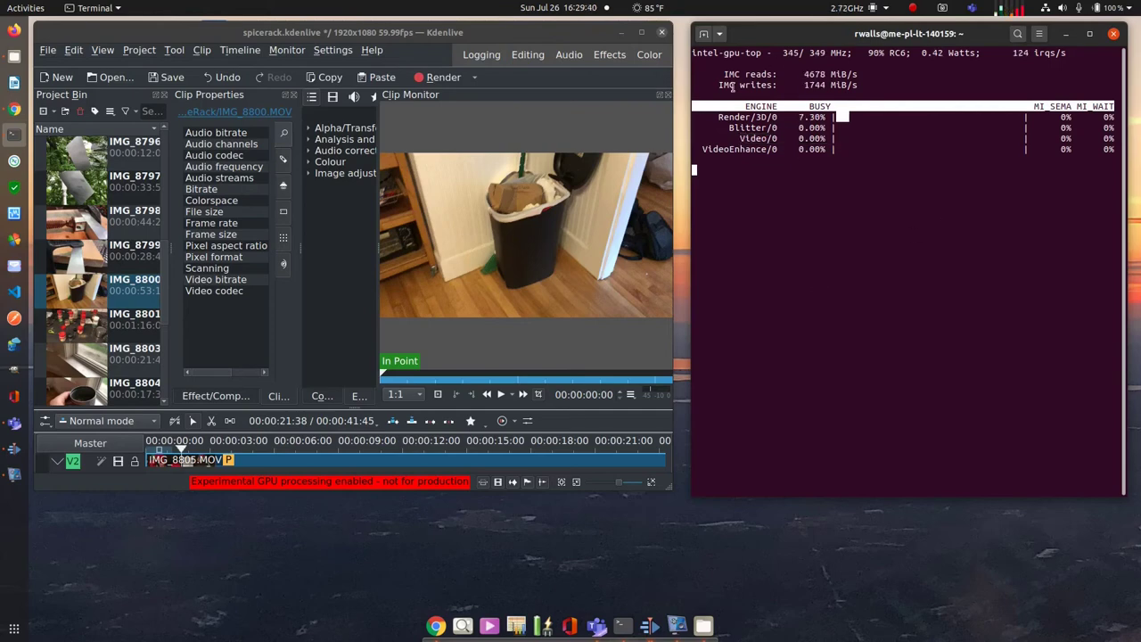
- Start creating a proxy clip for IMG_8800.MOV in Kdenlive's Project Bin
click(264, 159)
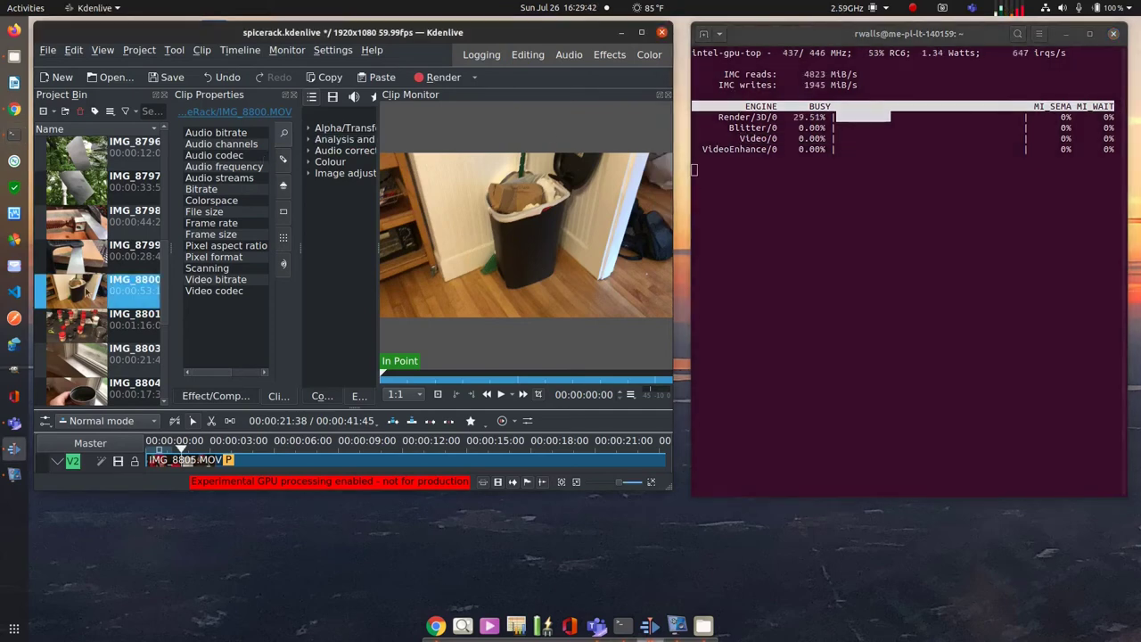
right_click(75, 293)
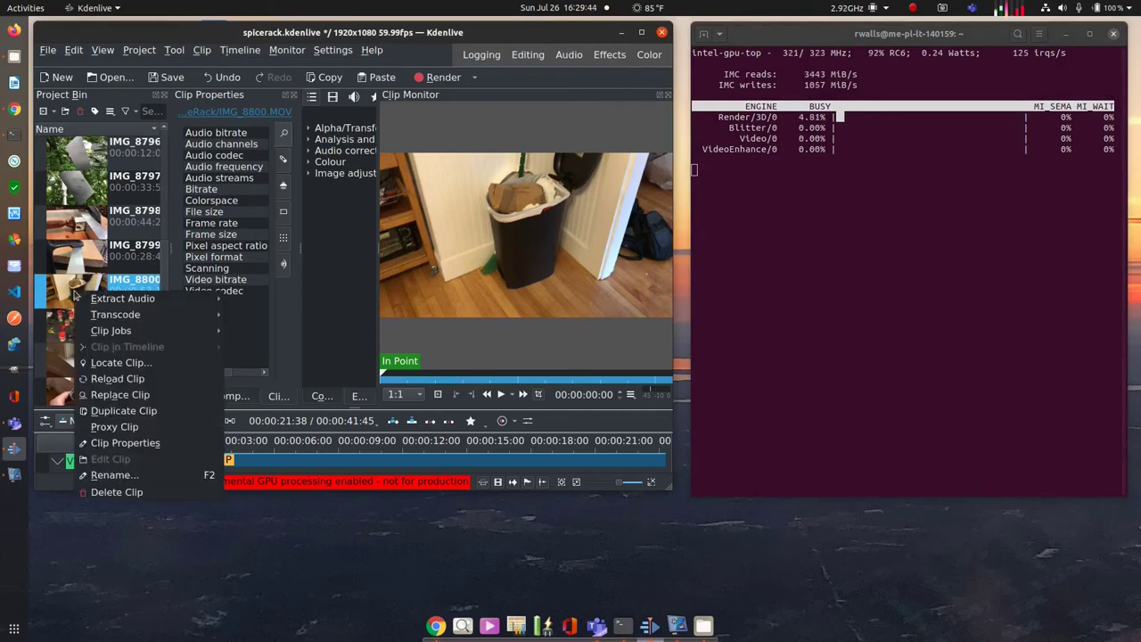
click(154, 429)
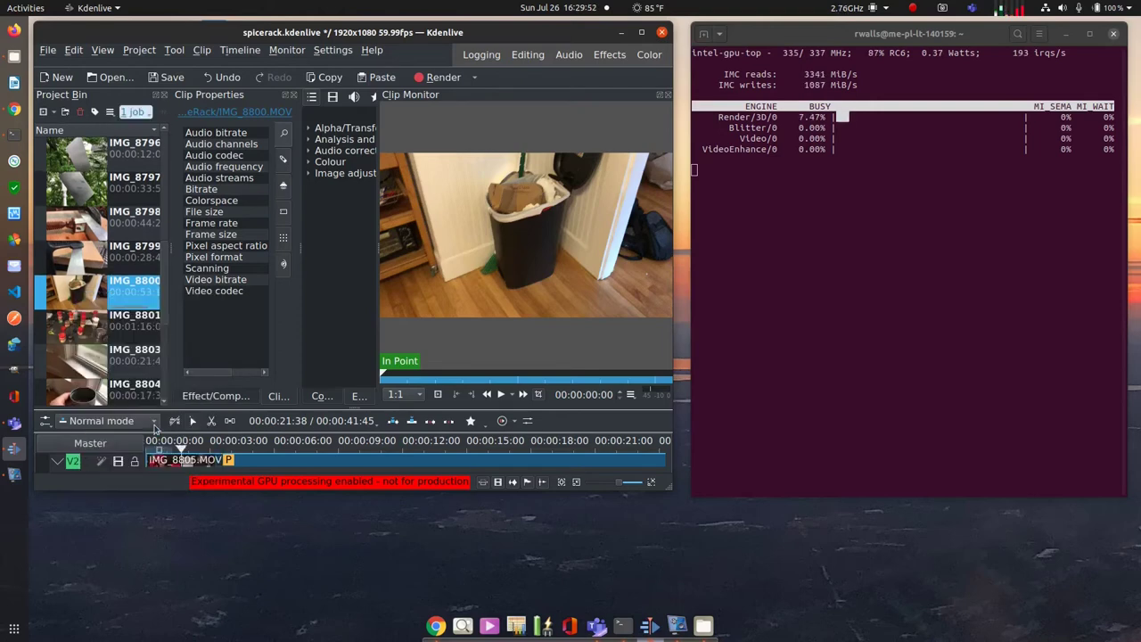
- Compare the GPU engine load with the CPU usage breakdown while the proxy renders, nudging the terminal window slightly
click(866, 408)
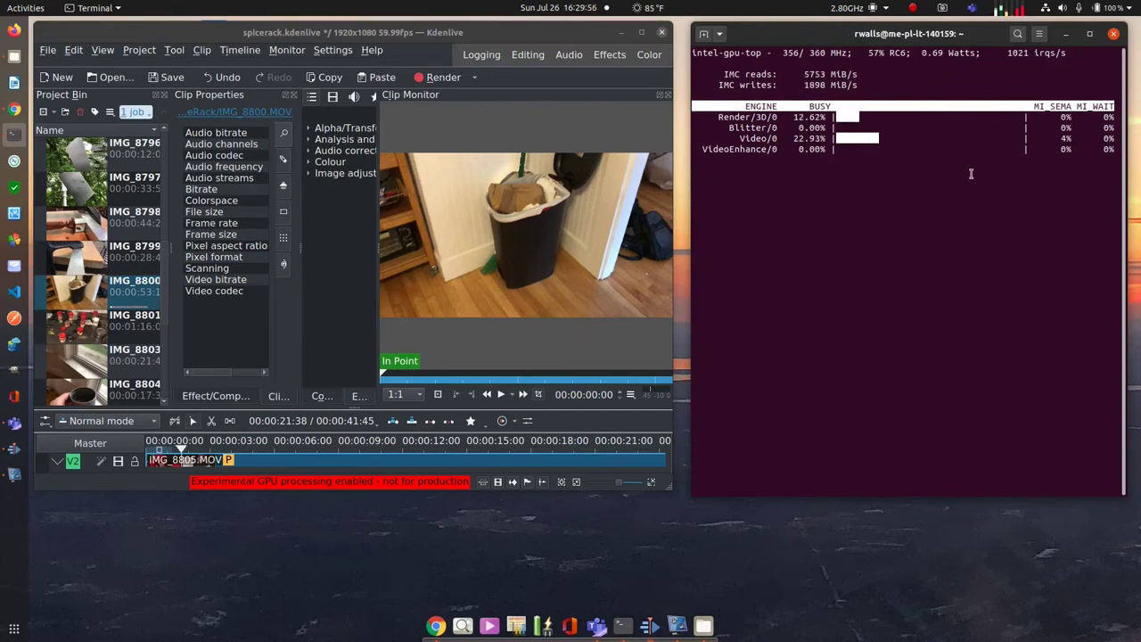
mouse_move(999, 13)
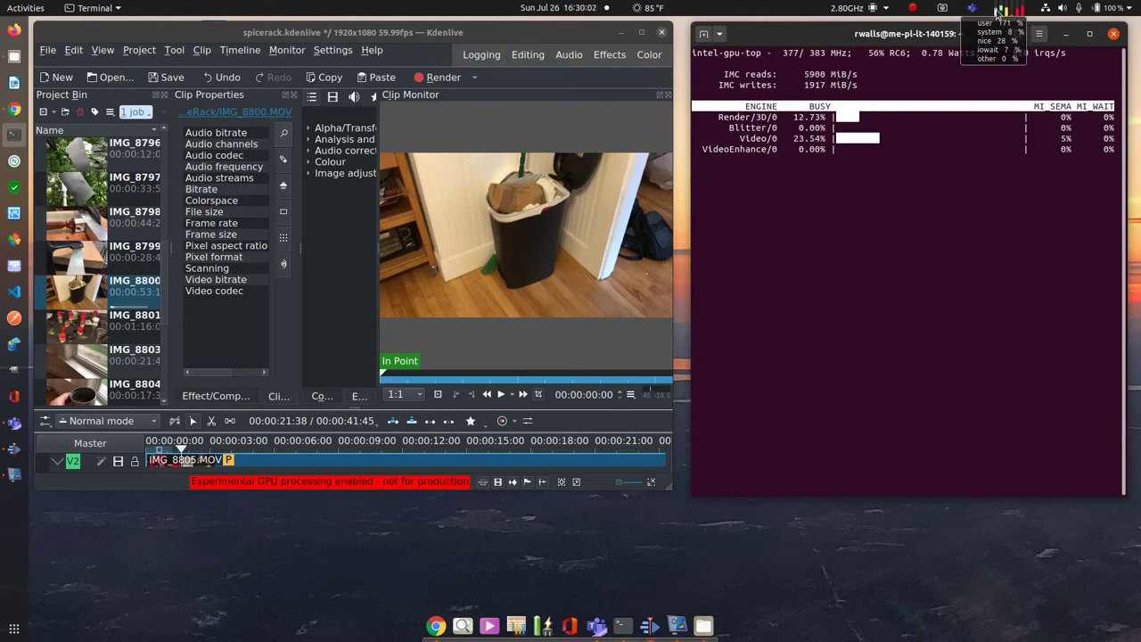
mouse_move(945, 34)
mouse_down()
mouse_move(959, 36)
mouse_move(943, 43)
mouse_move(938, 23)
mouse_up()
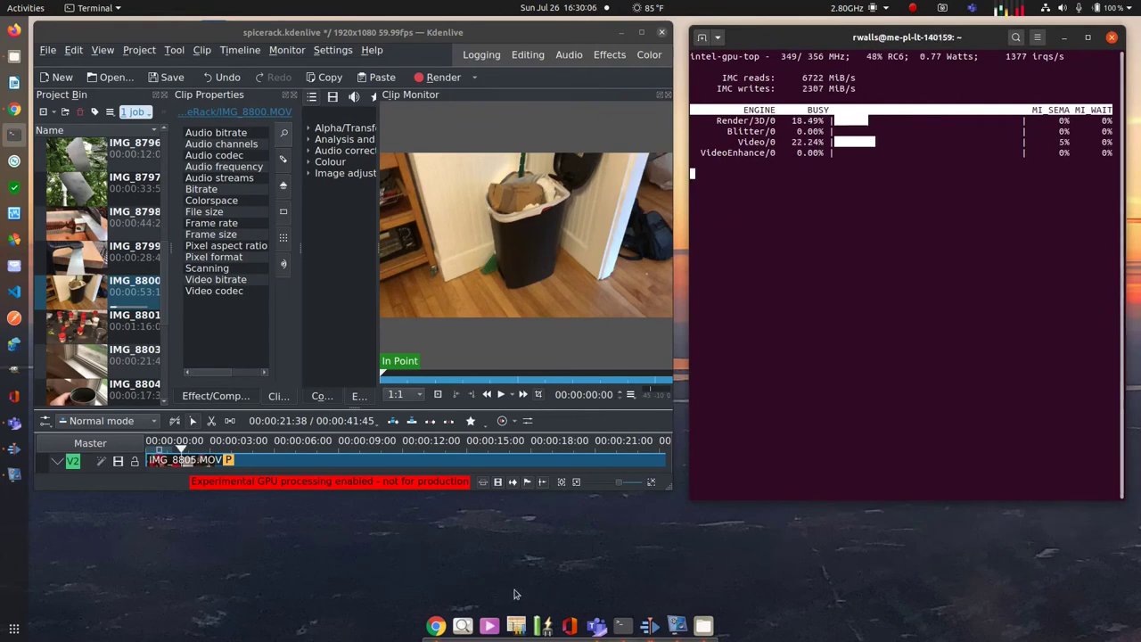
- Switch to Chrome, load Facebook in a new tab, and minimize the browser to return to the terminal
click(442, 626)
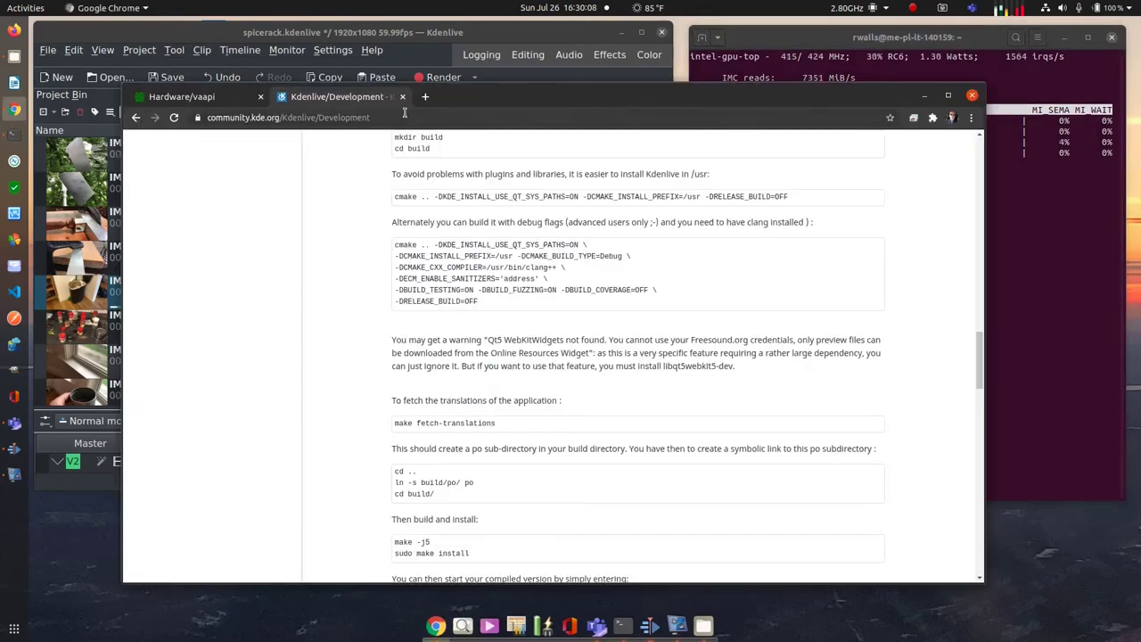
key(ctrl+t)
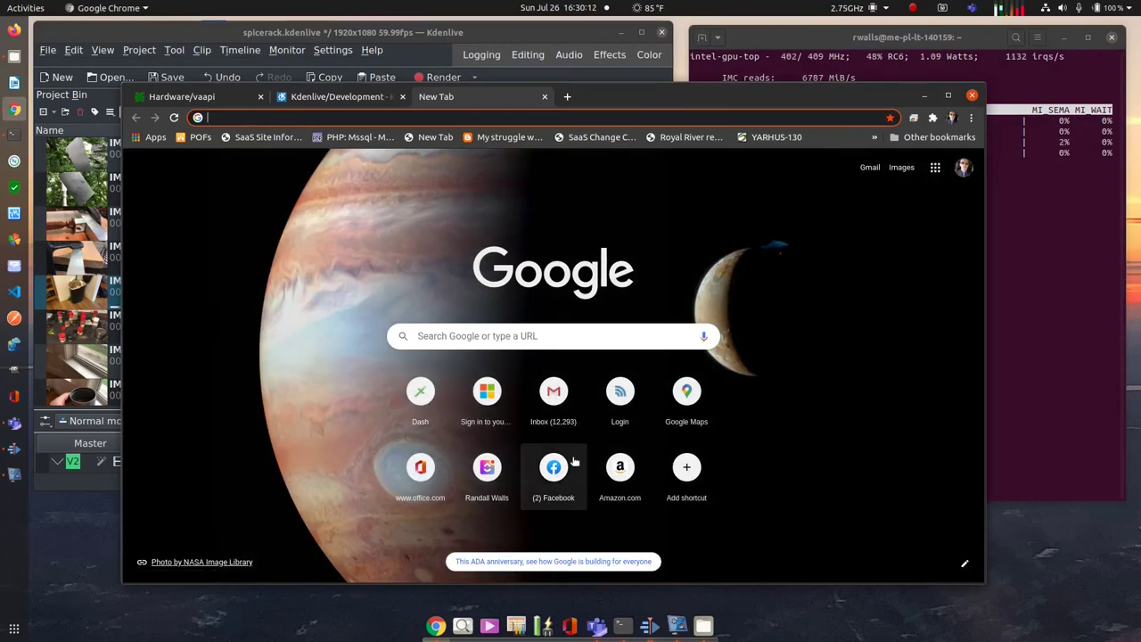
click(553, 476)
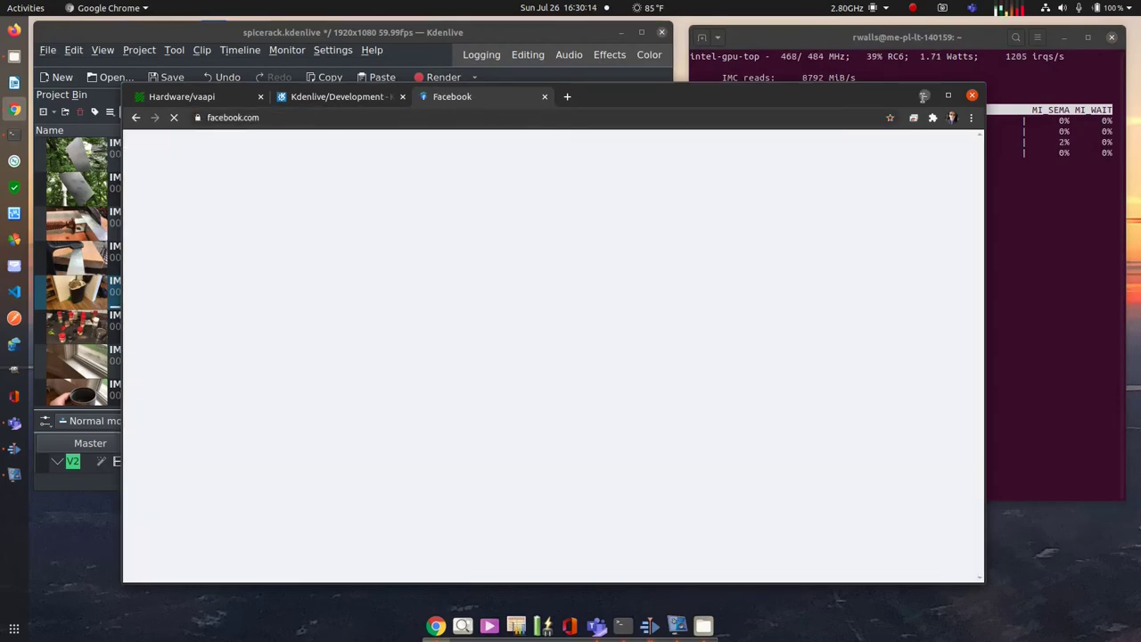
click(925, 95)
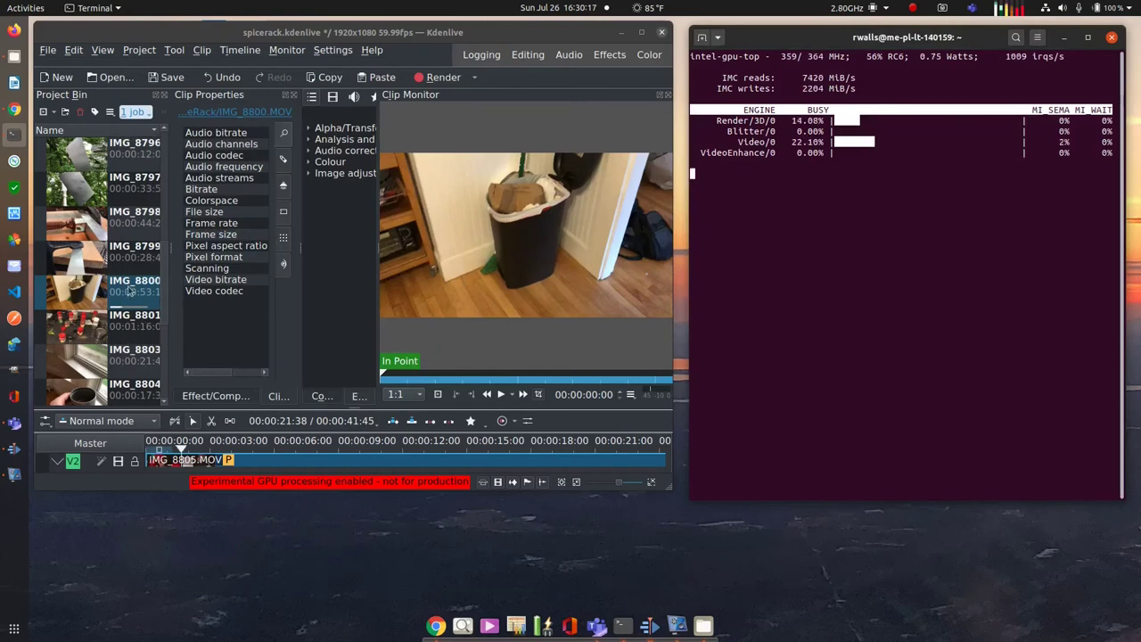
key(alt+Tab)
key(alt+Tab)
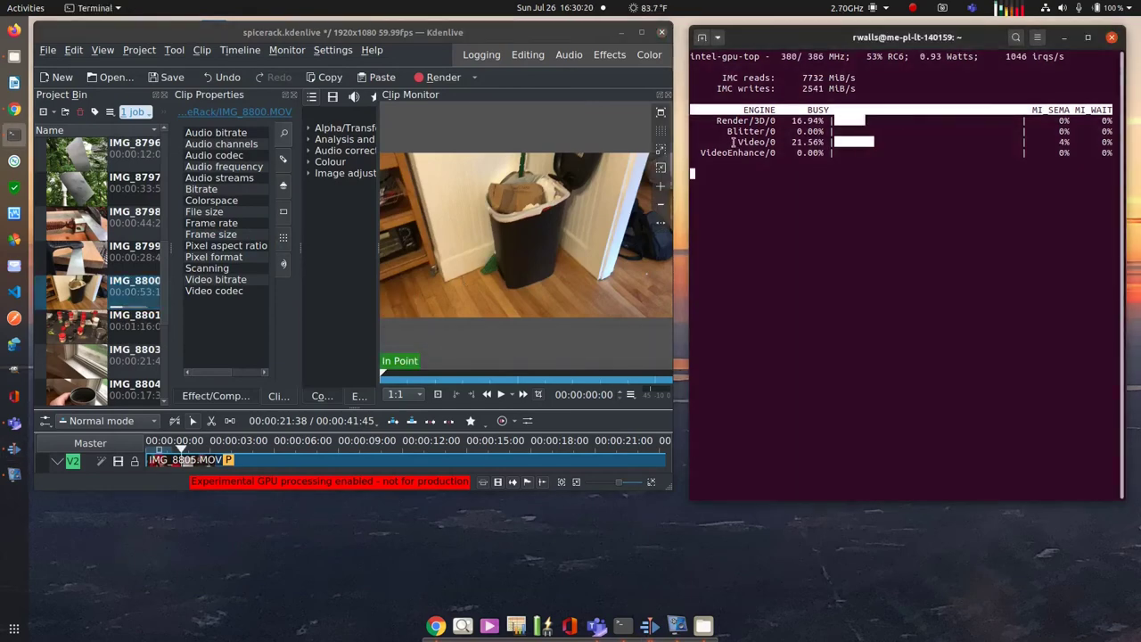
- Highlight the Video/0 row in the GPU monitor and check the progress of the IMG_8800.MOV proxy job
drag(743, 142, 884, 140)
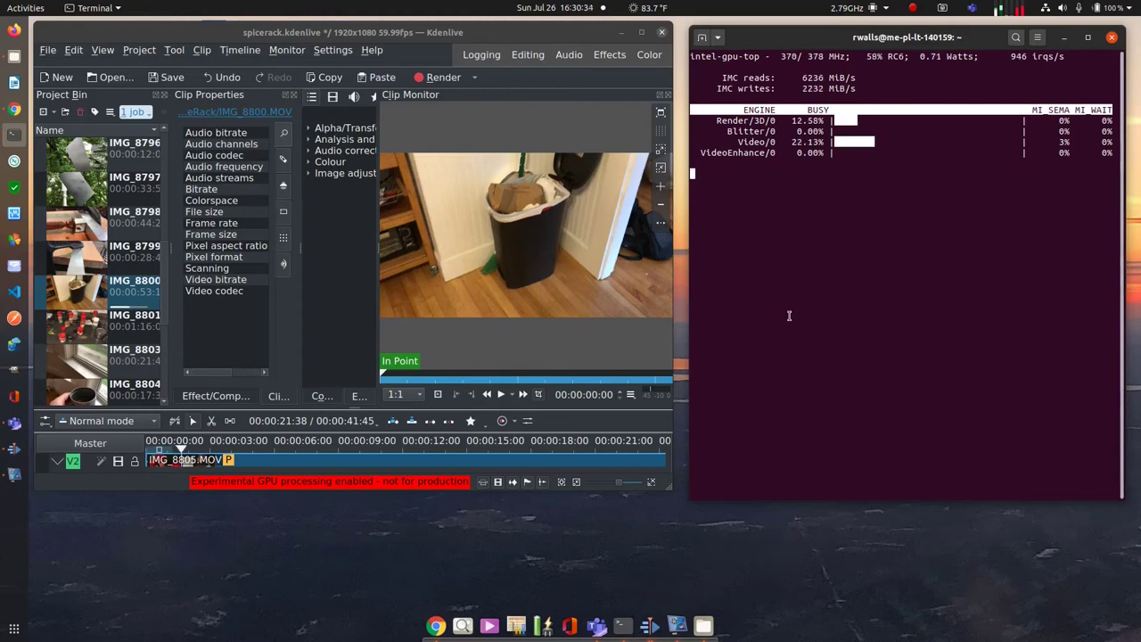
click(97, 293)
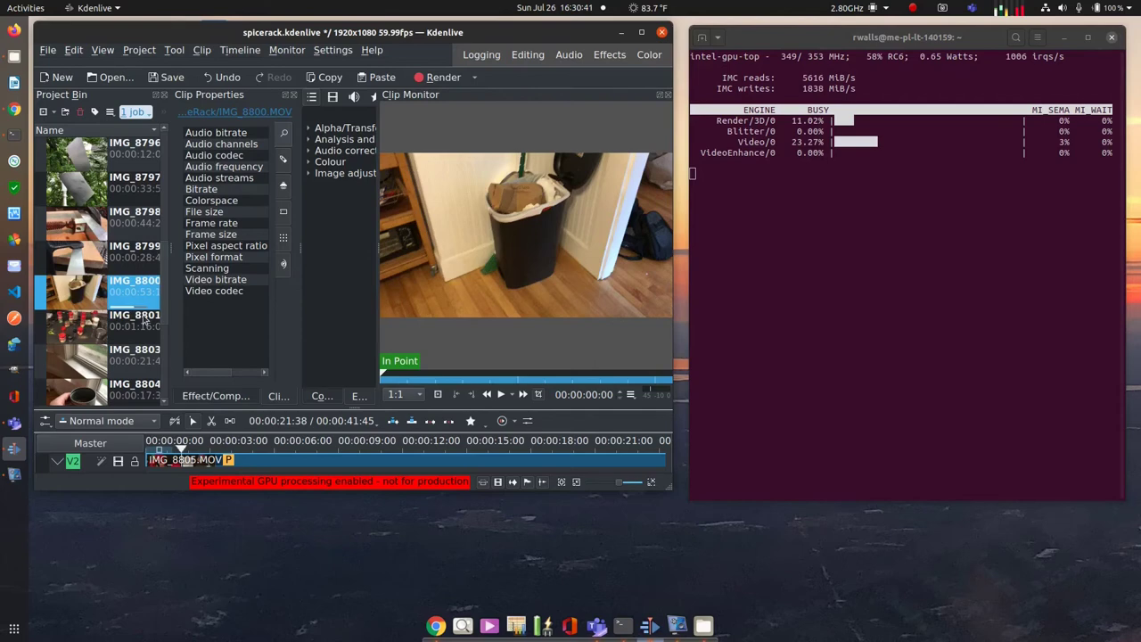
click(833, 288)
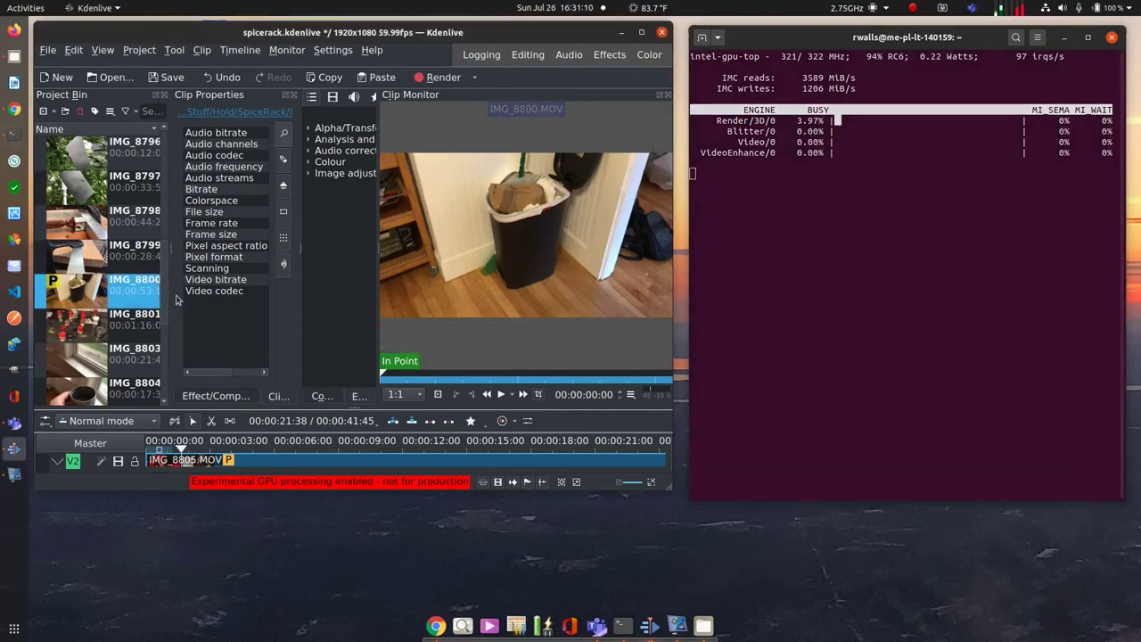
- Widen the Project Bin to show full clip names and maximize the Kdenlive window
drag(171, 291, 194, 291)
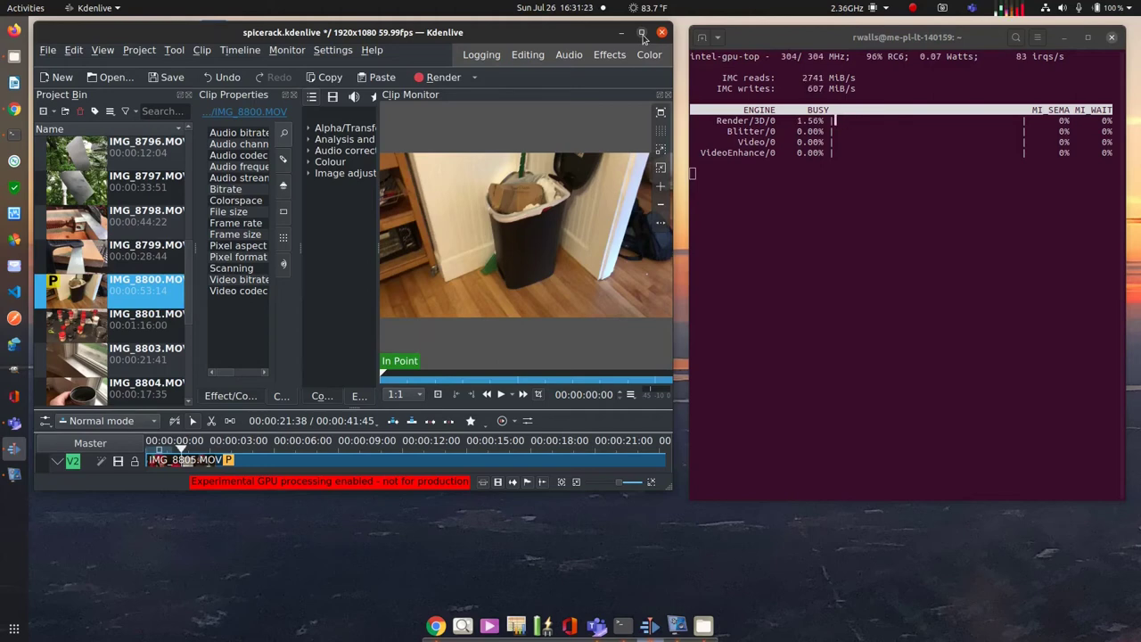
click(643, 34)
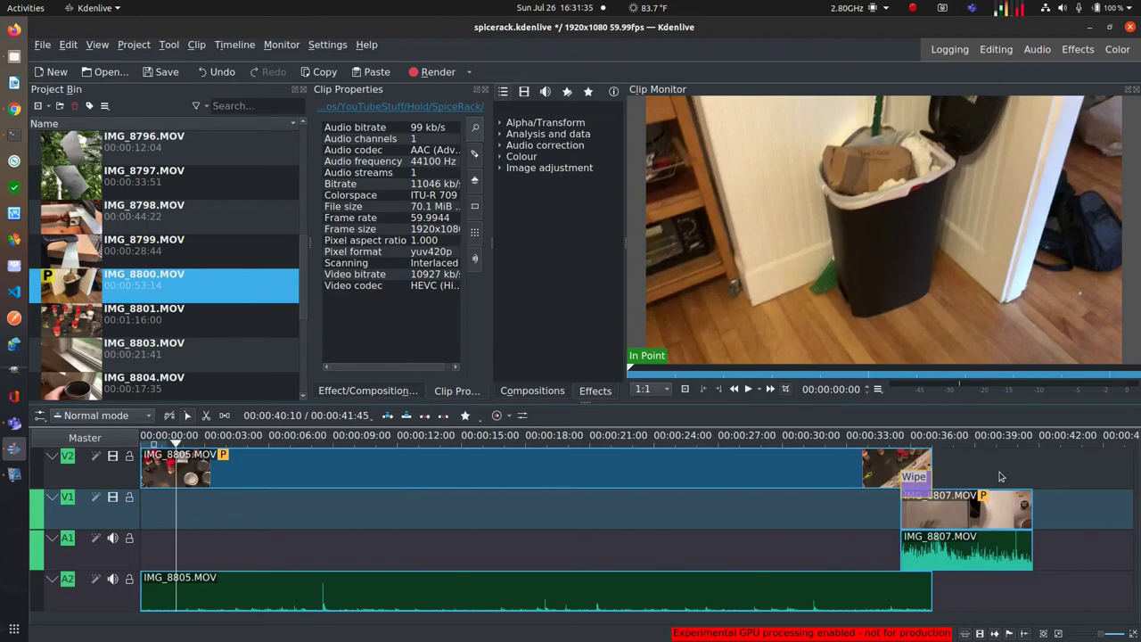
- Move the timeline playhead to about 00:00:30:50 over the IMG_8805.MOV clip and check the CPU load indicator
click(800, 451)
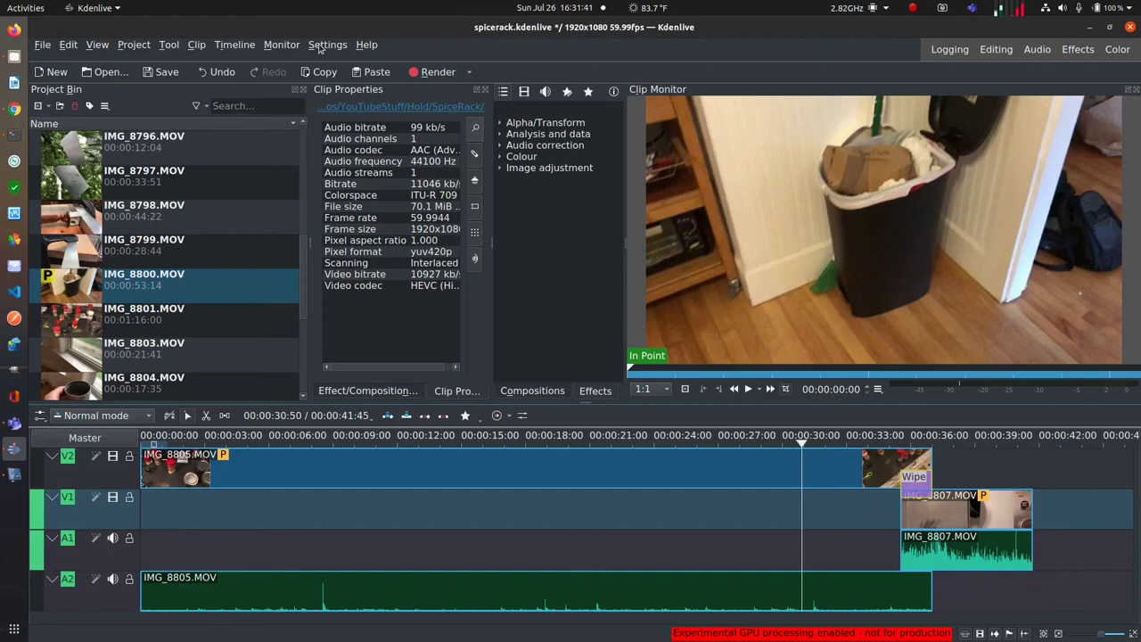
mouse_move(997, 16)
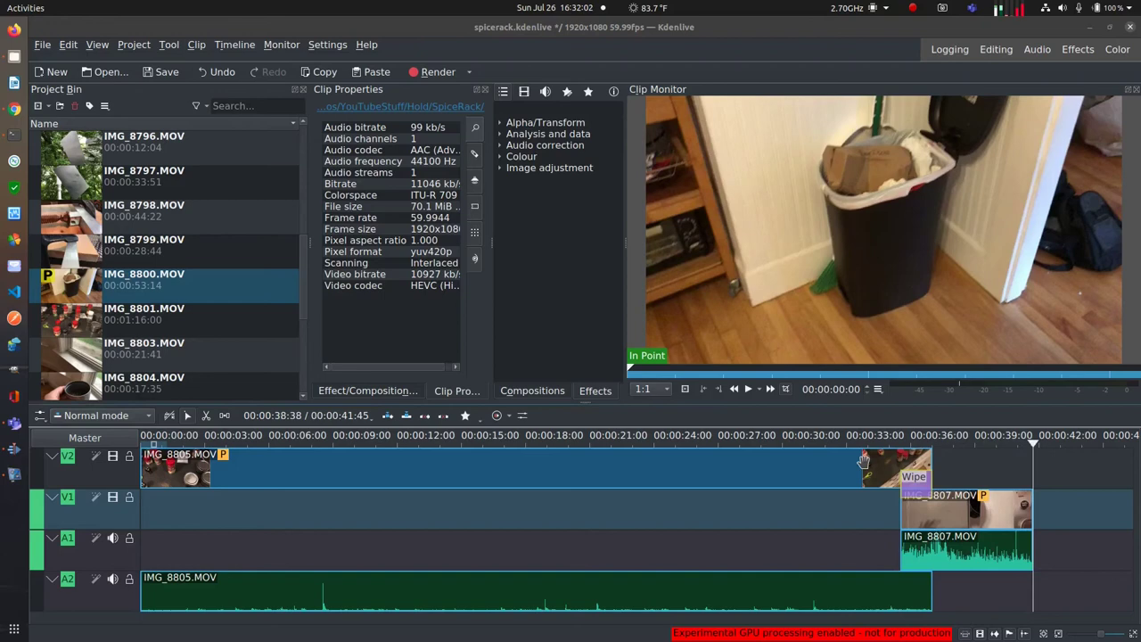
click(935, 484)
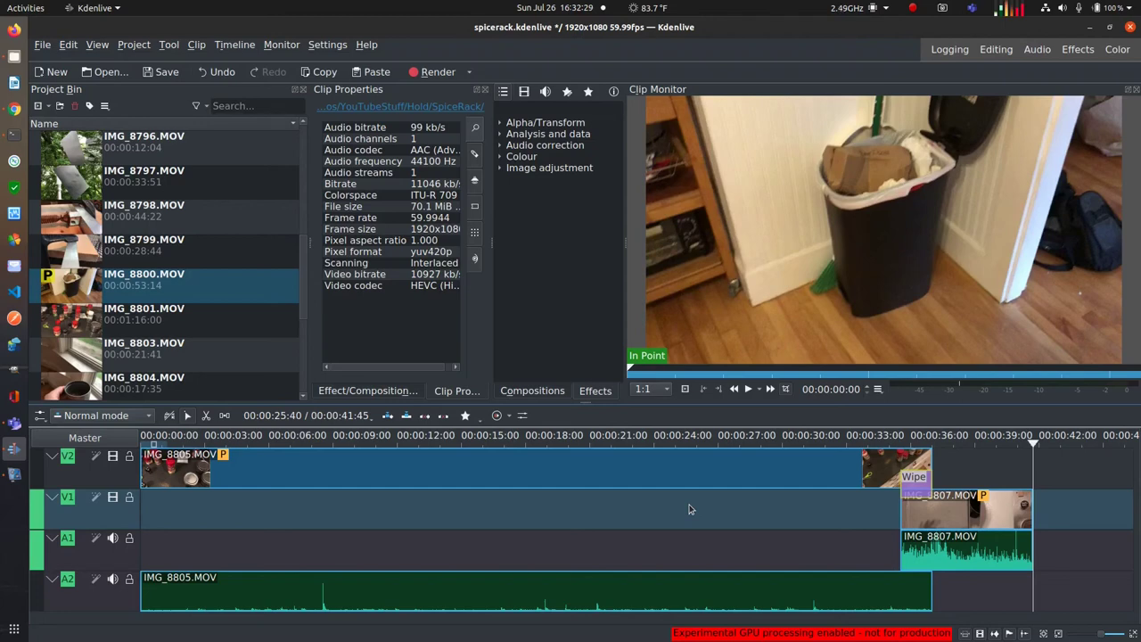
- Select the IMG_8808.MOV clip in the Project Bin
scroll(80, 319, down, 2)
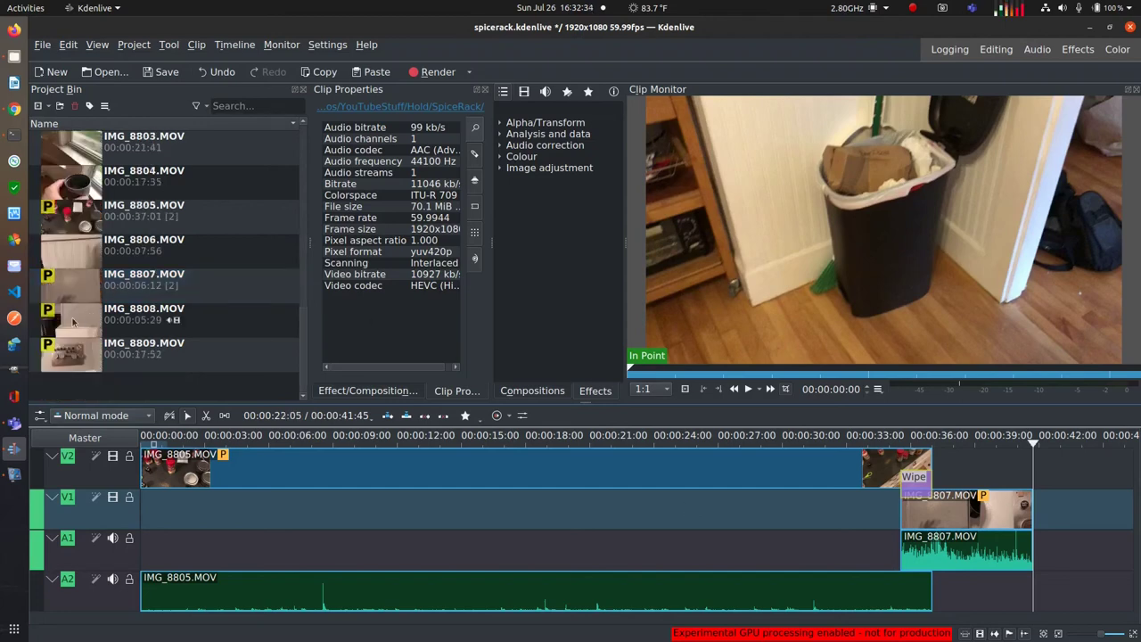
click(74, 322)
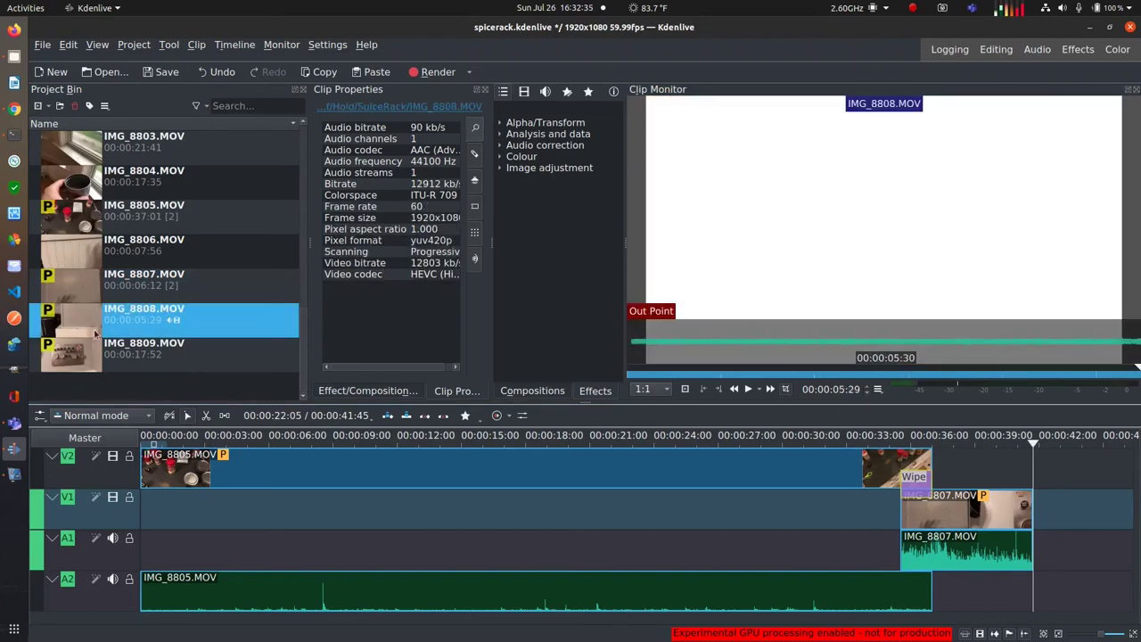
- Select the IMG_8807.MOV clip in the Project Bin and open the project rendering settings
click(65, 284)
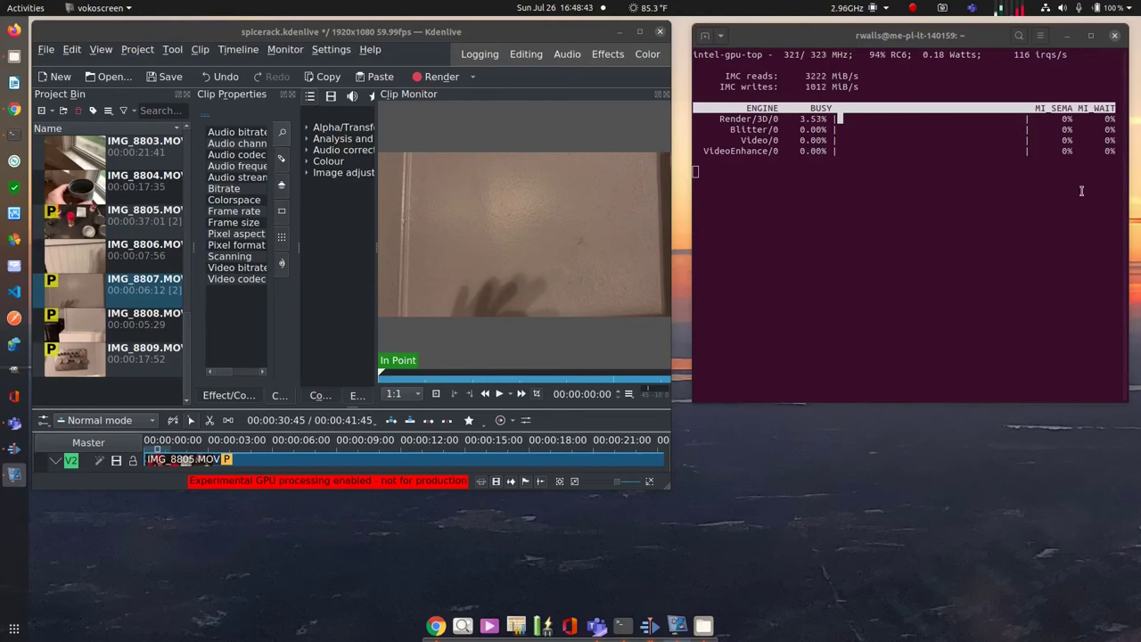
click(446, 79)
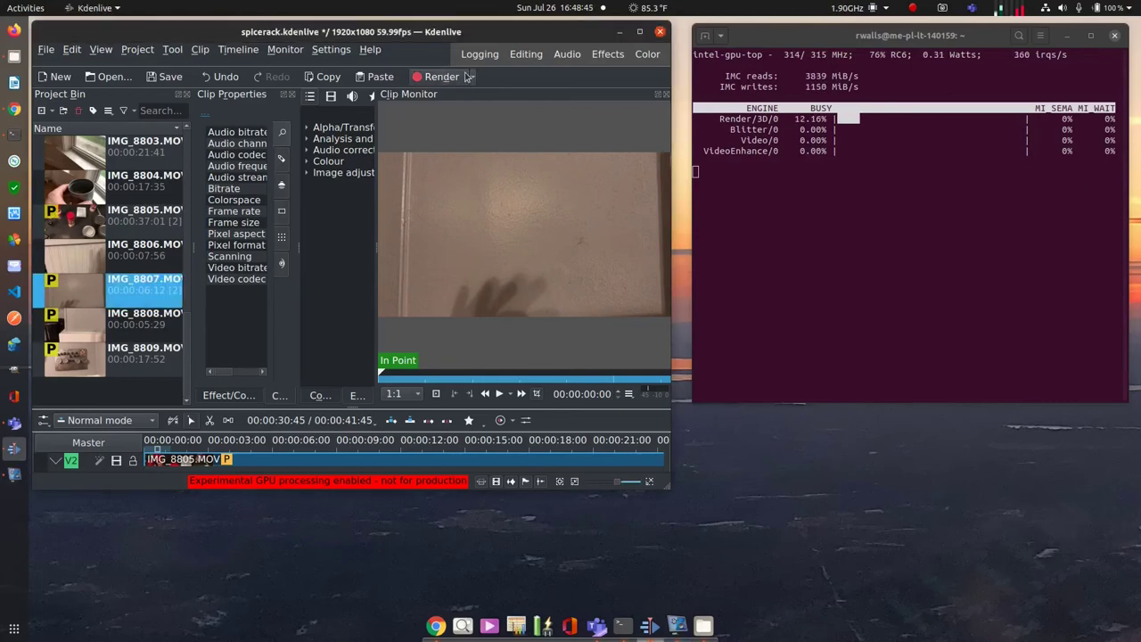
click(467, 76)
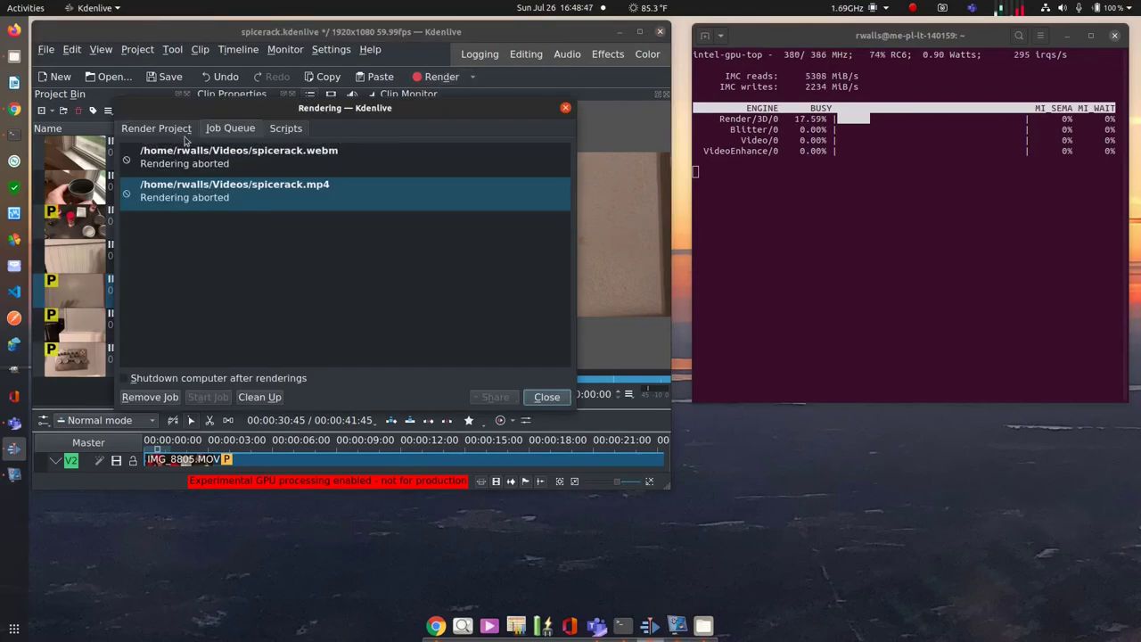
click(174, 132)
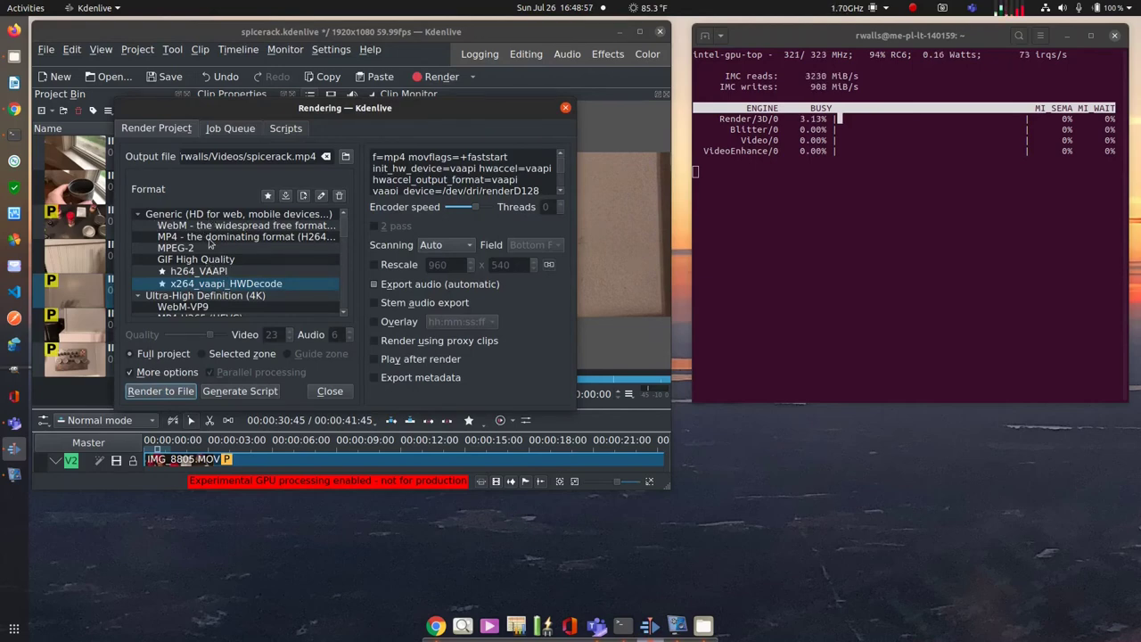
- View the generic MP4 render preset's parameters, and open the custom x264_vaapi_HWDecode profile for editing
click(210, 238)
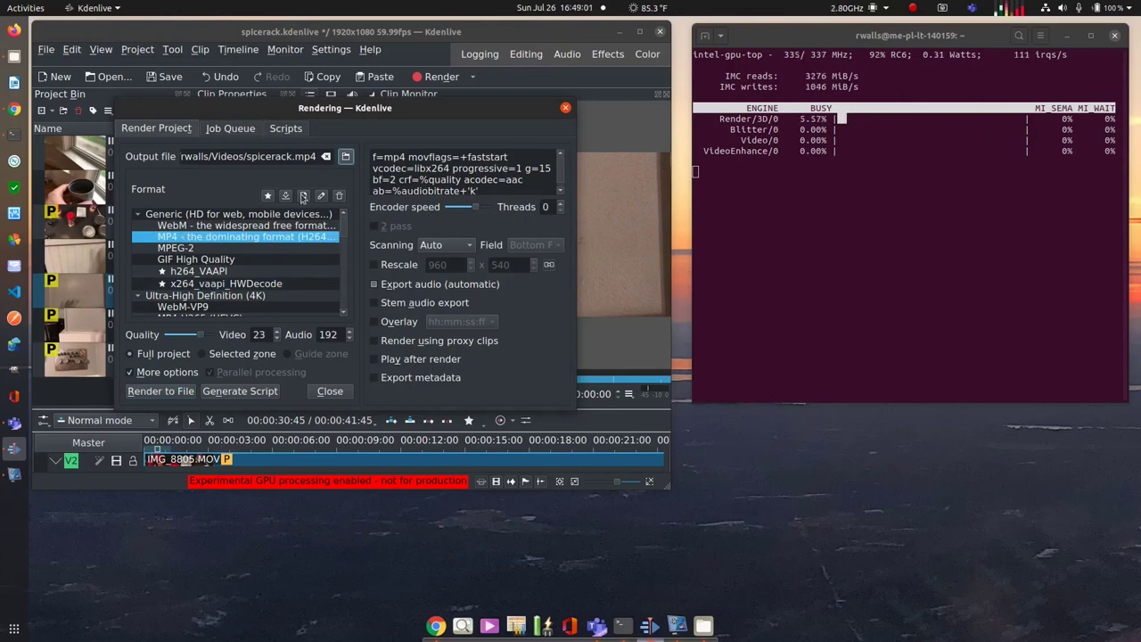
click(256, 282)
click(321, 196)
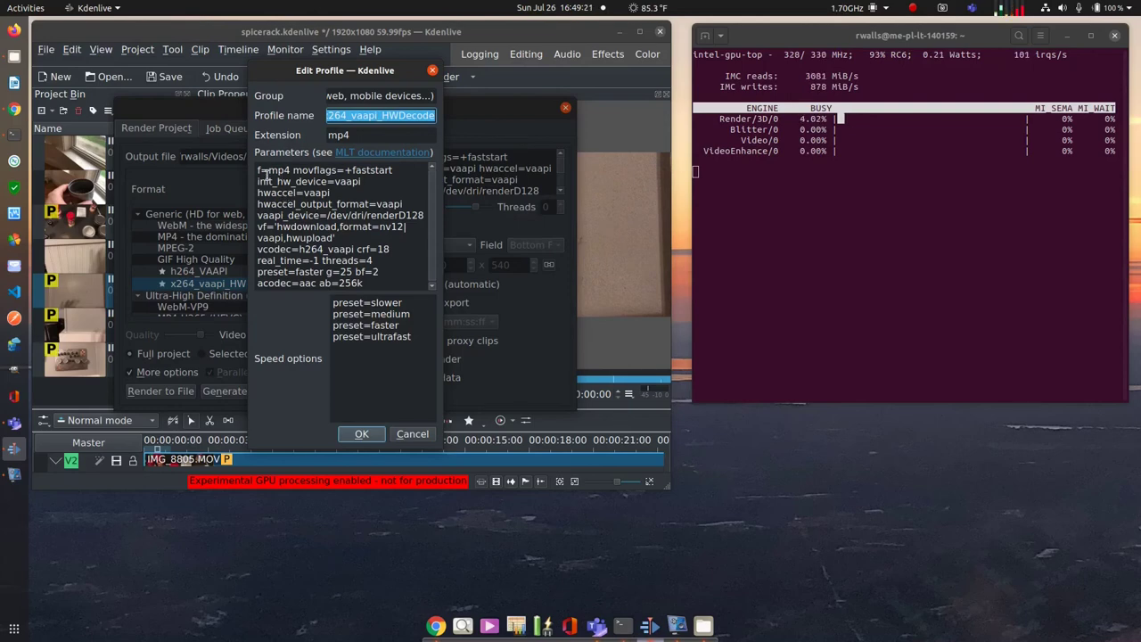
- Try rewriting the f=mp4 parameter in command-line style as -f mp4, and restore it to f=mp4
click(267, 169)
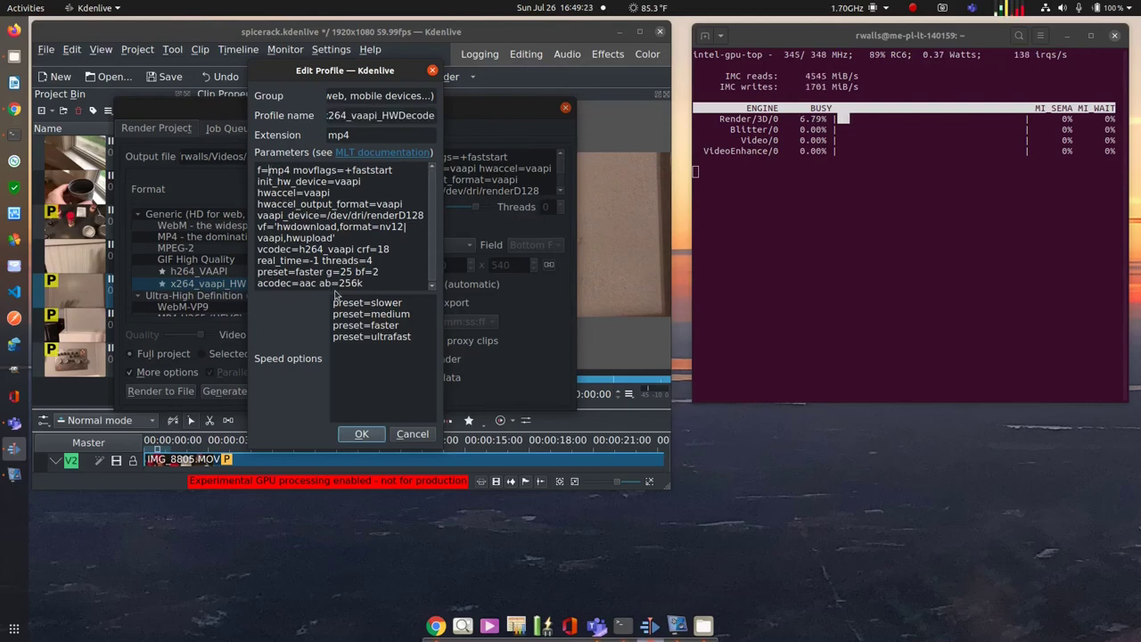
key(BackSpace)
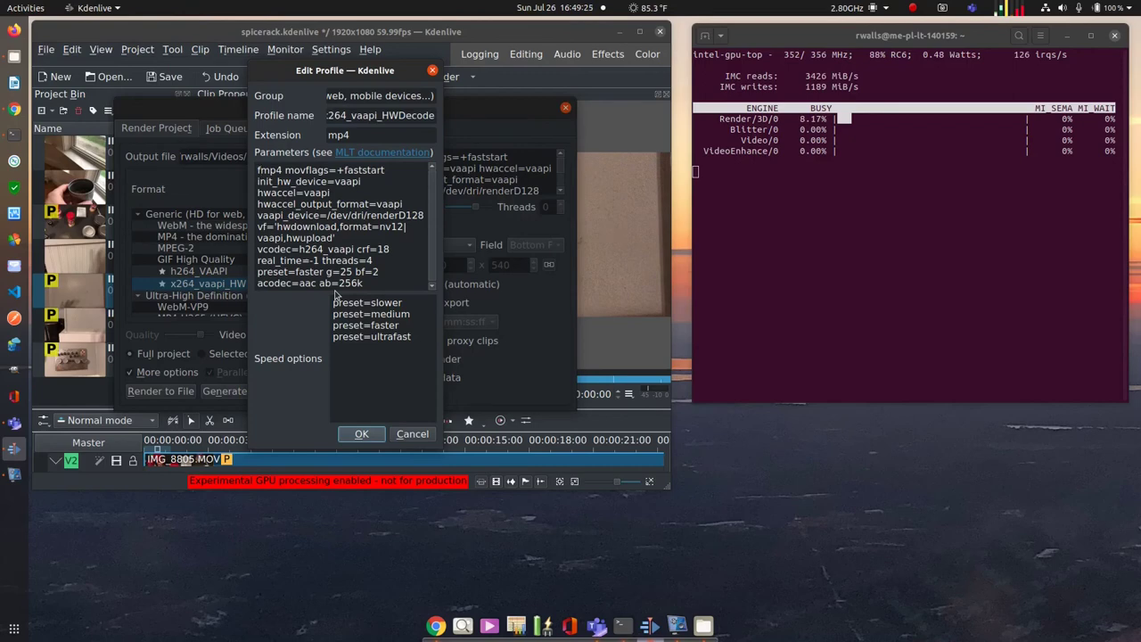
key(Home)
text(-)
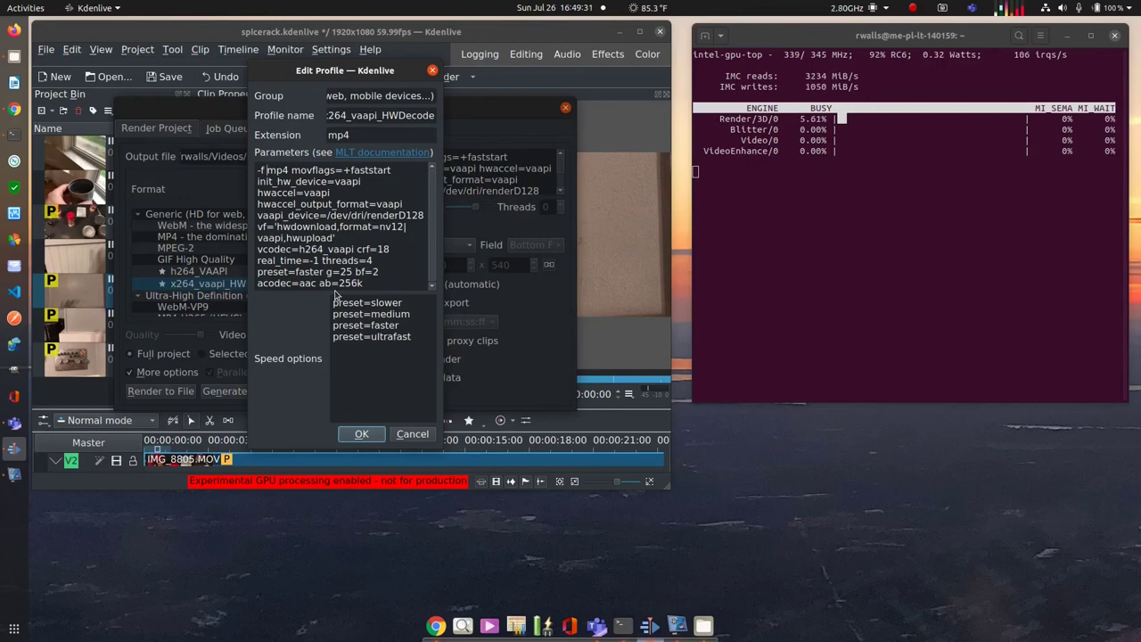
key(BackSpace)
text(=)
key(Home)
key(Delete)
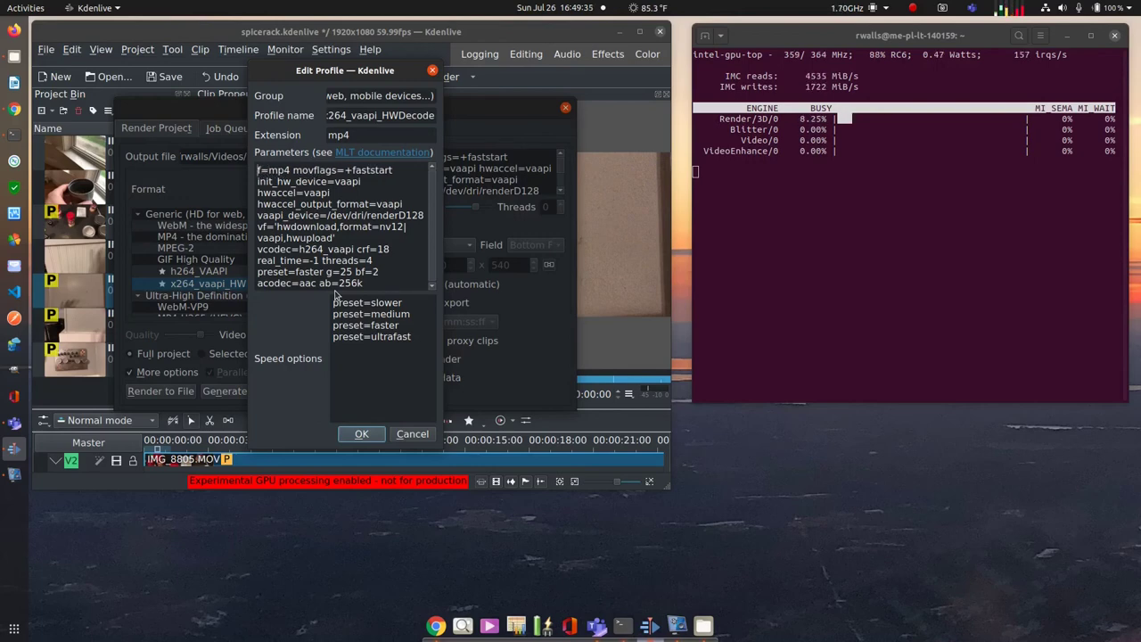